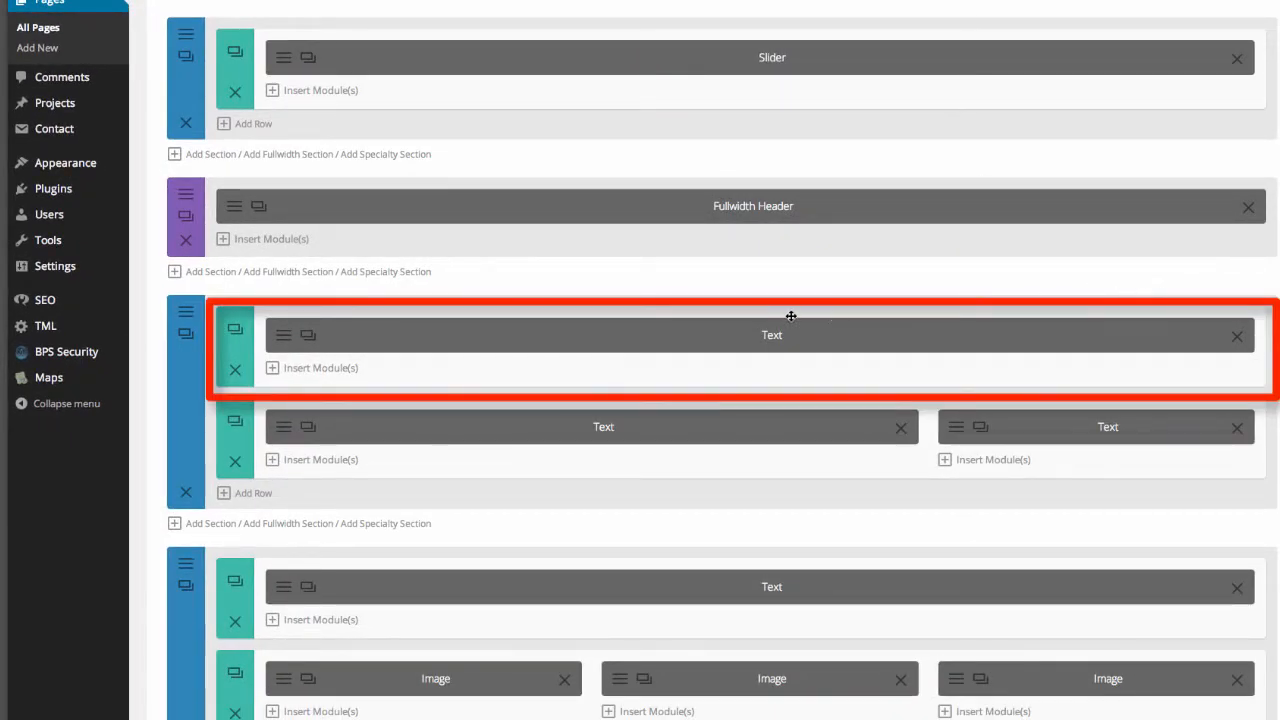
- Open the full-width text module below the Fullwidth Header and replace the word SCHEDULE with PLAN in its heading
left_click(280, 341)
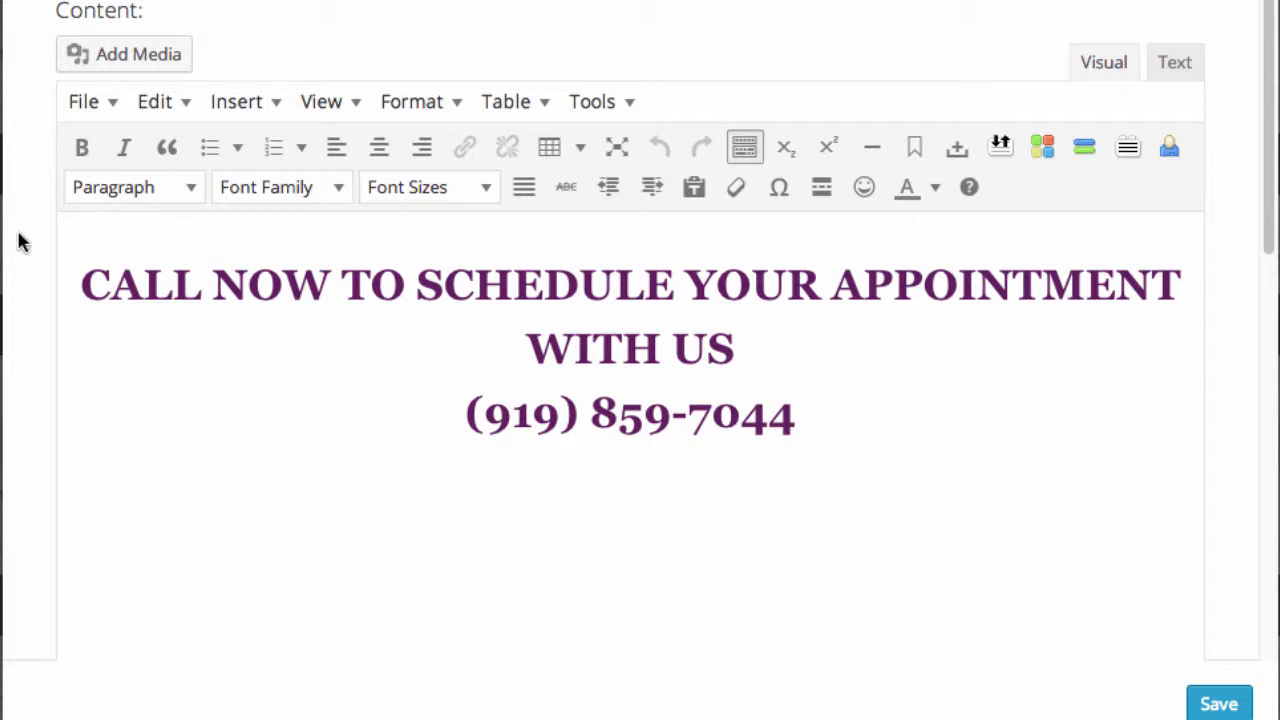
double_click(540, 290)
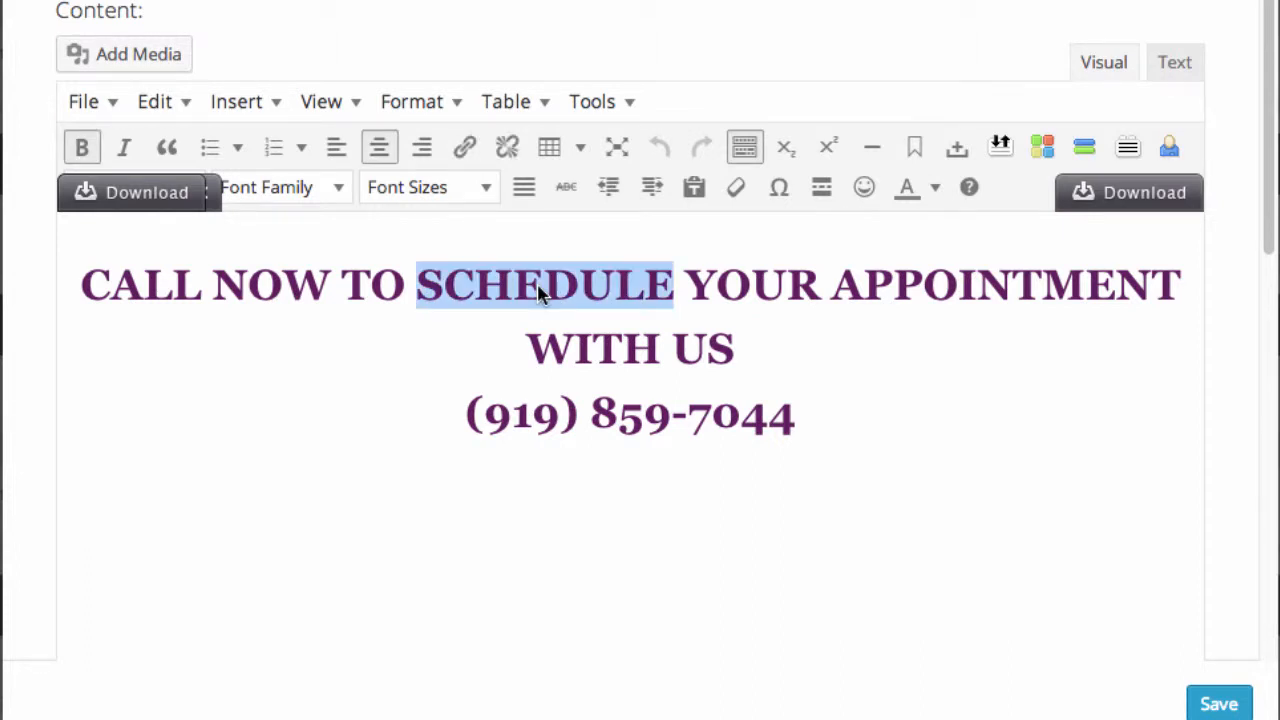
type("PL")
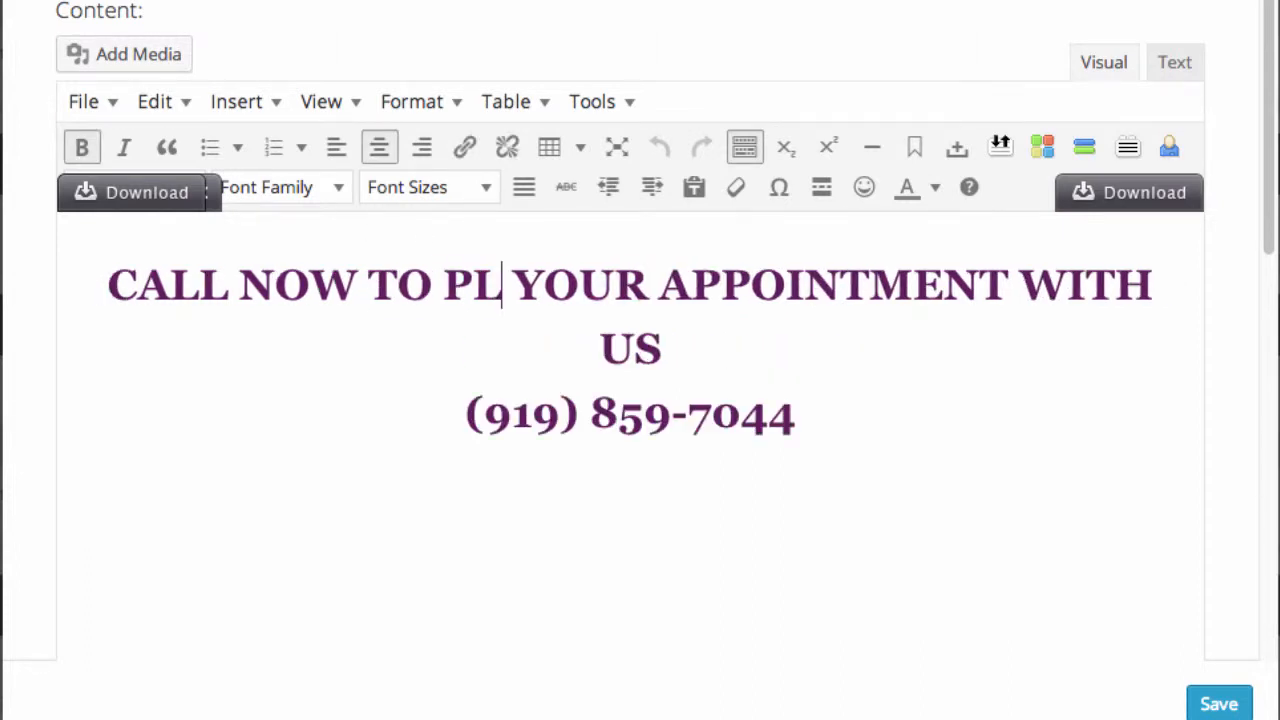
type("AN")
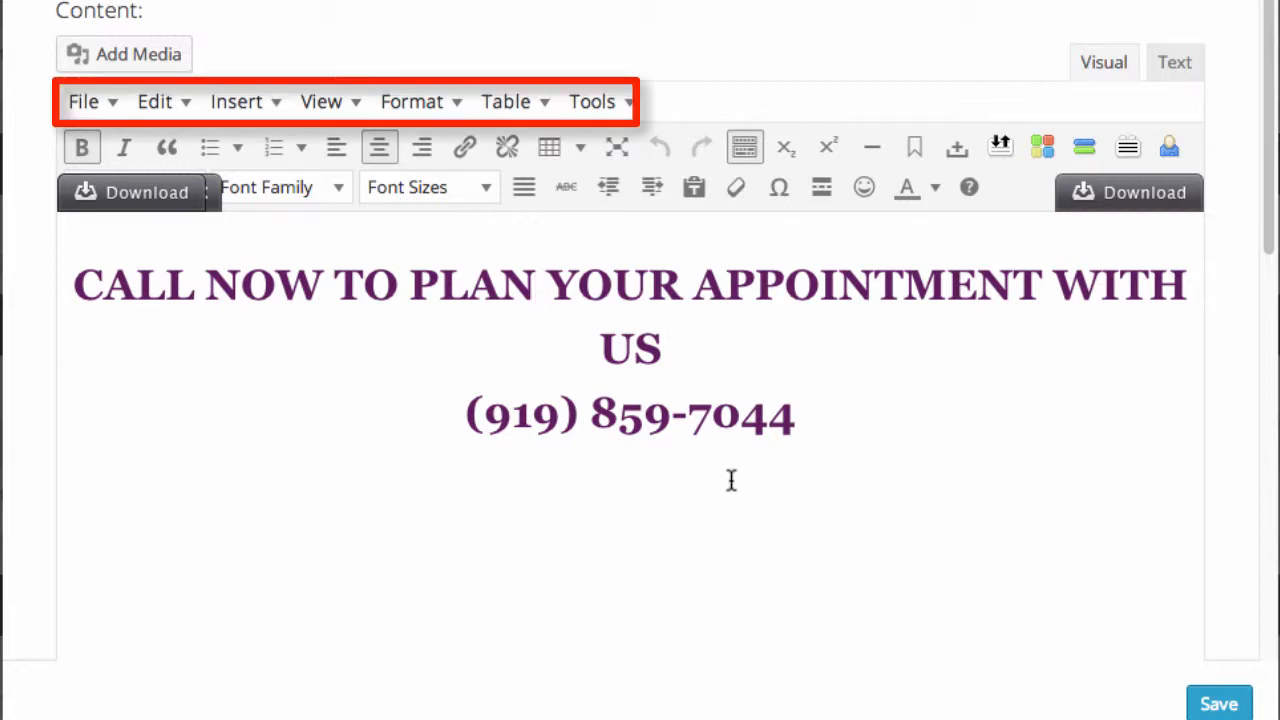
- Remove the bold format from the word PLAN and try italic on it
left_click(177, 105)
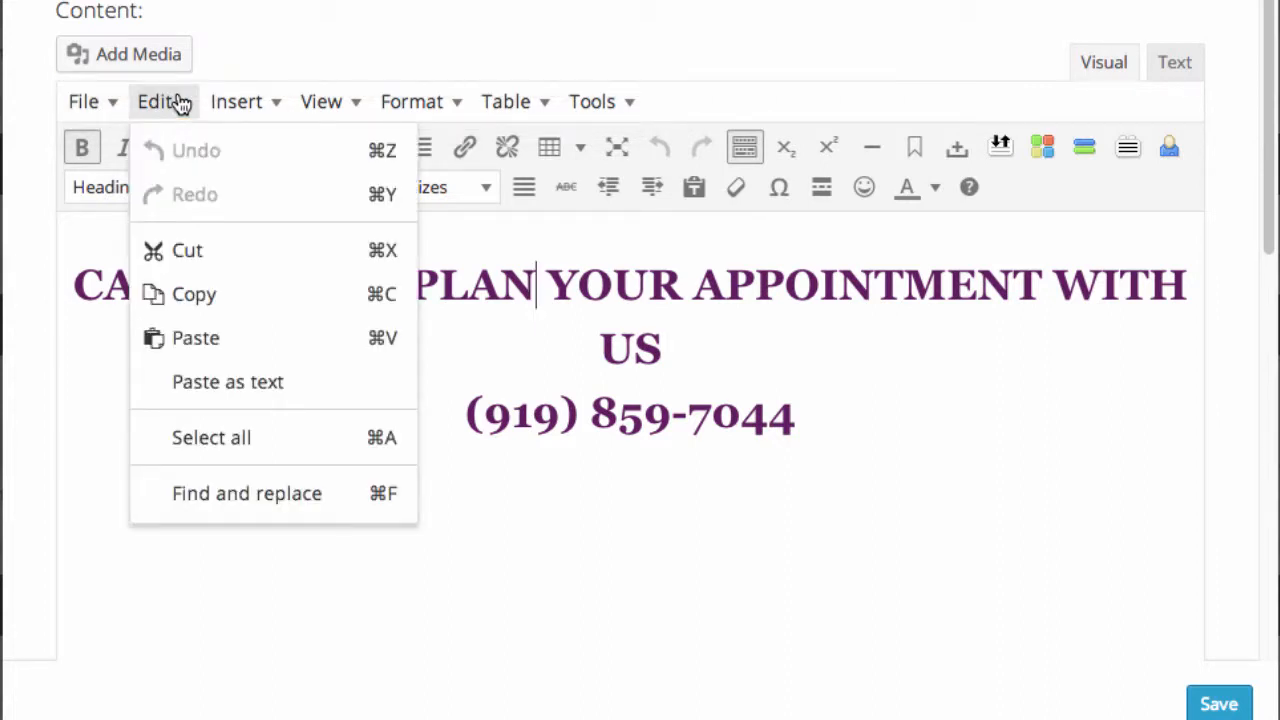
mouse_move(90, 103)
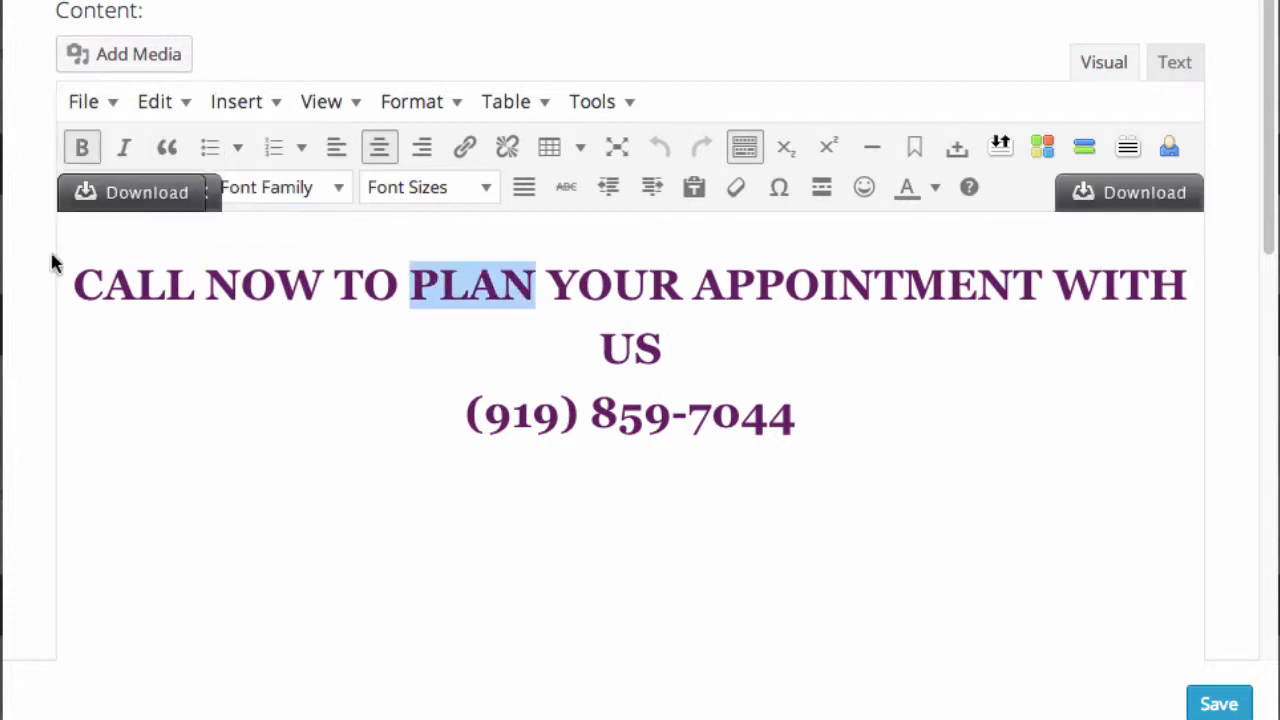
left_click(80, 150)
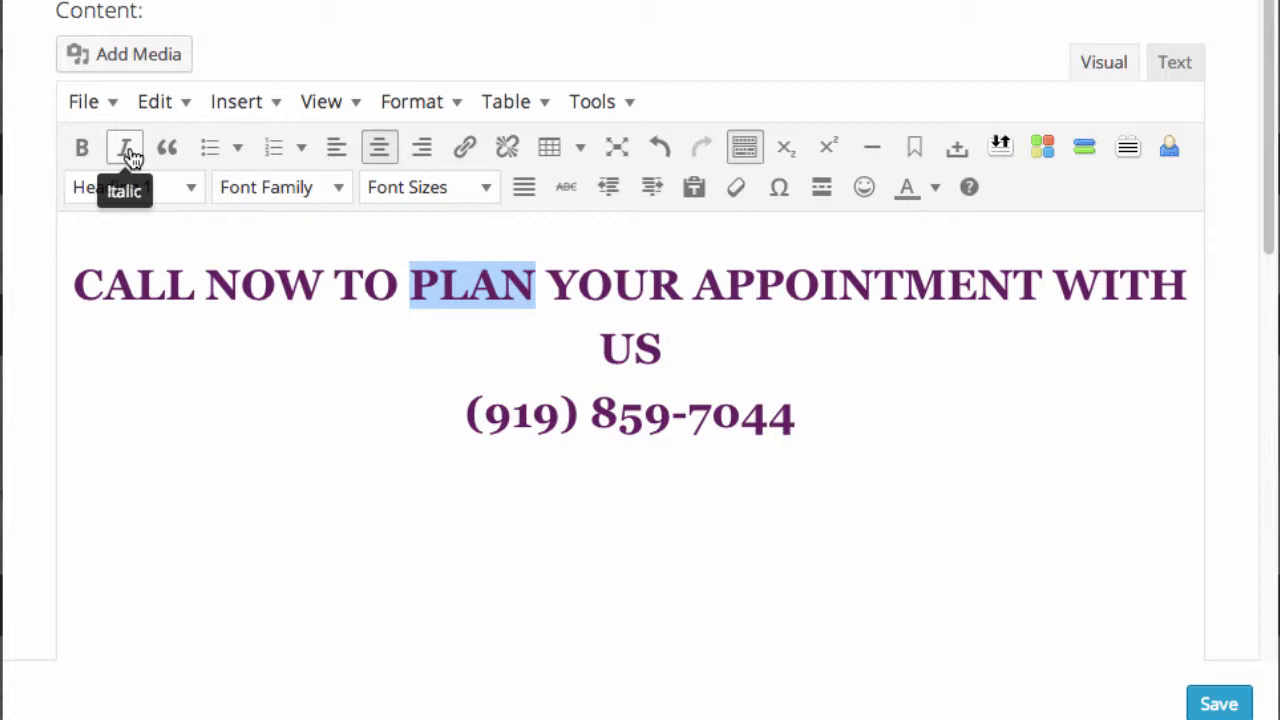
left_click(126, 150)
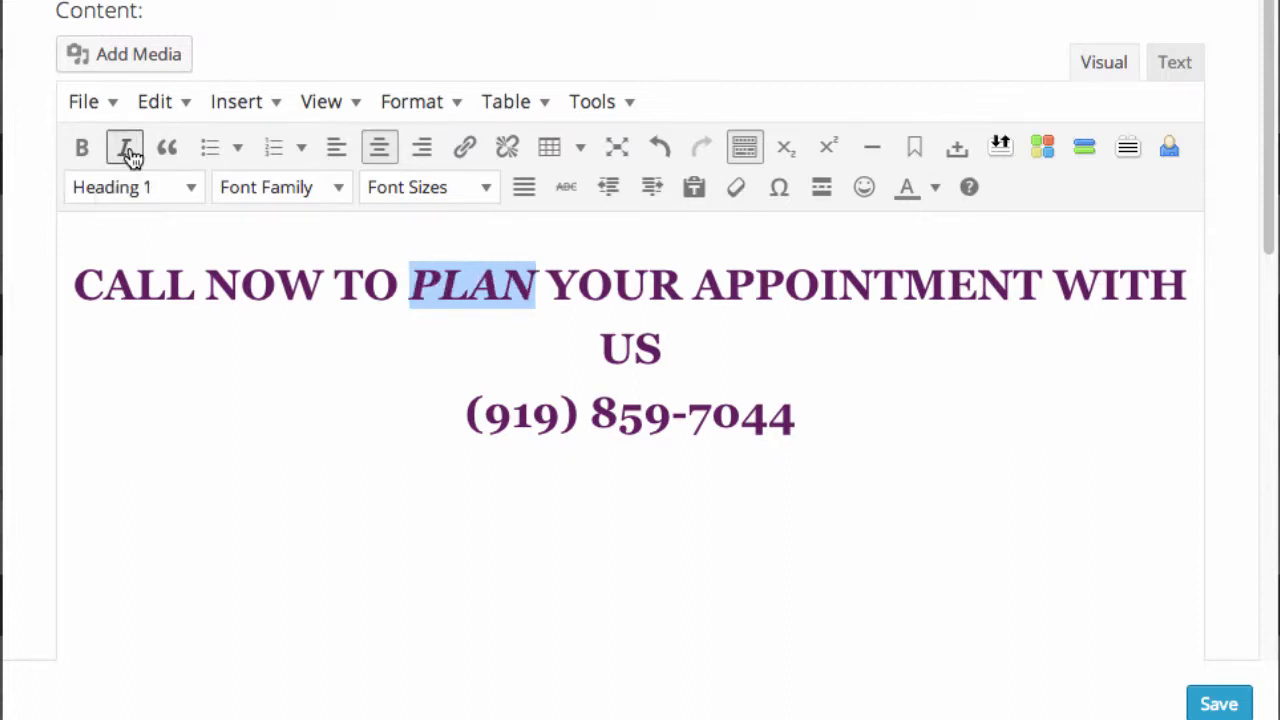
left_click(128, 152)
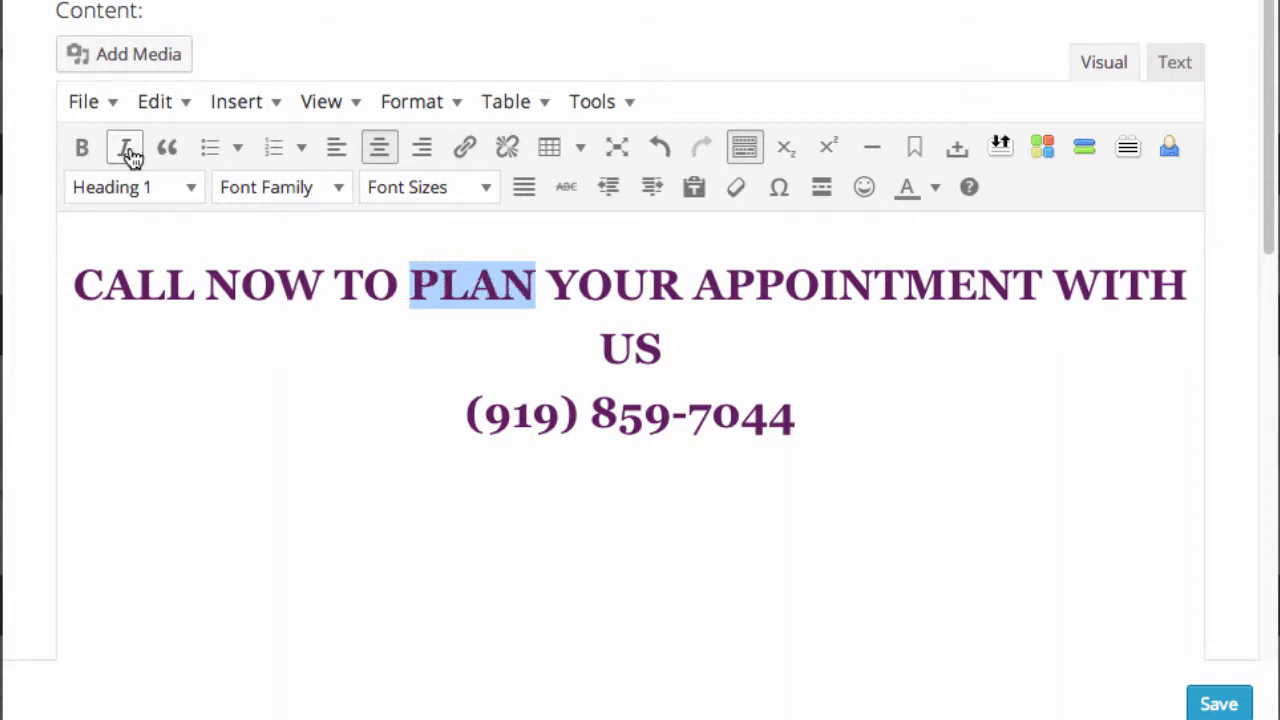
left_click(301, 147)
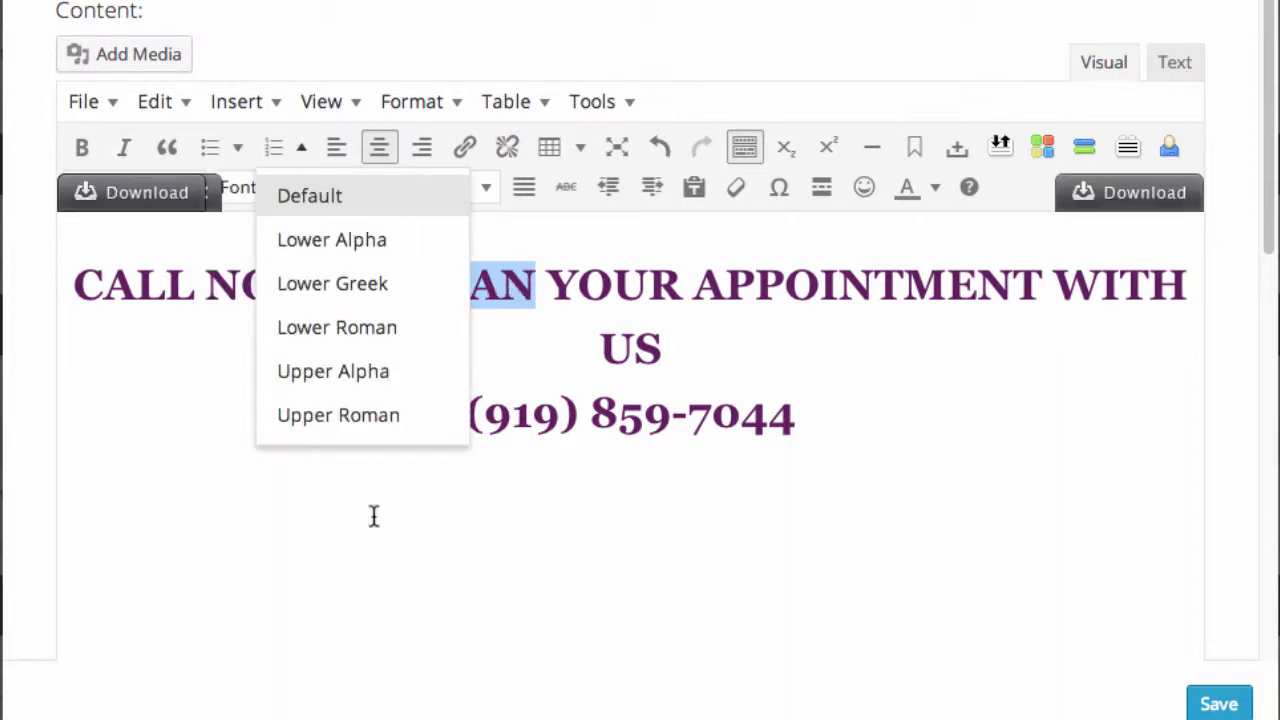
- Try left and right alignment on the whole heading including the phone line, and set the text back to centred
left_click(73, 286)
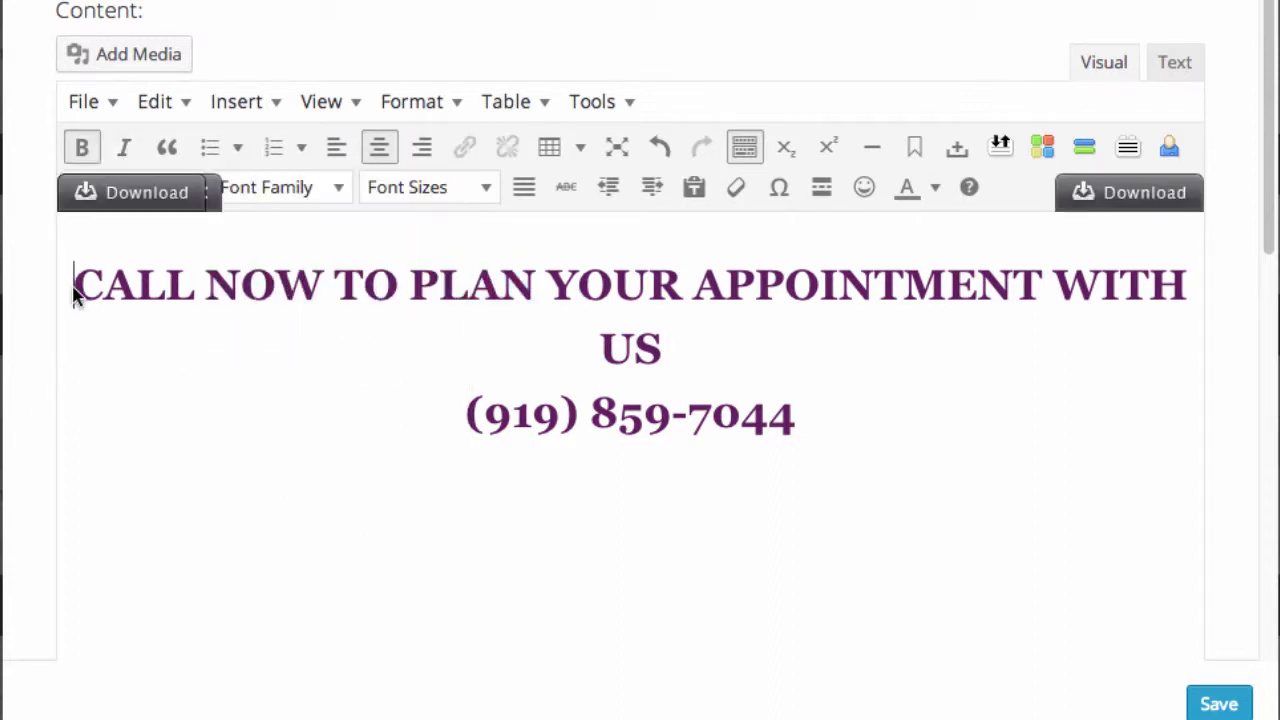
left_click_drag(73, 286, 851, 431)
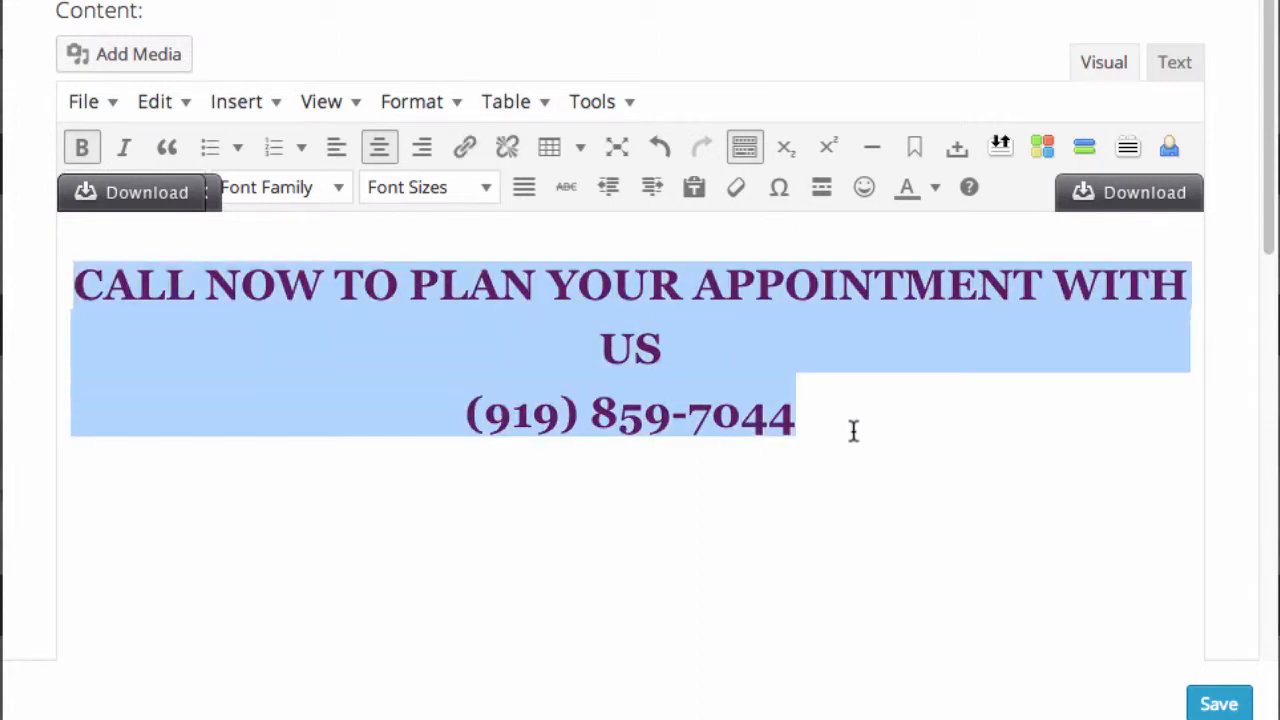
left_click(337, 148)
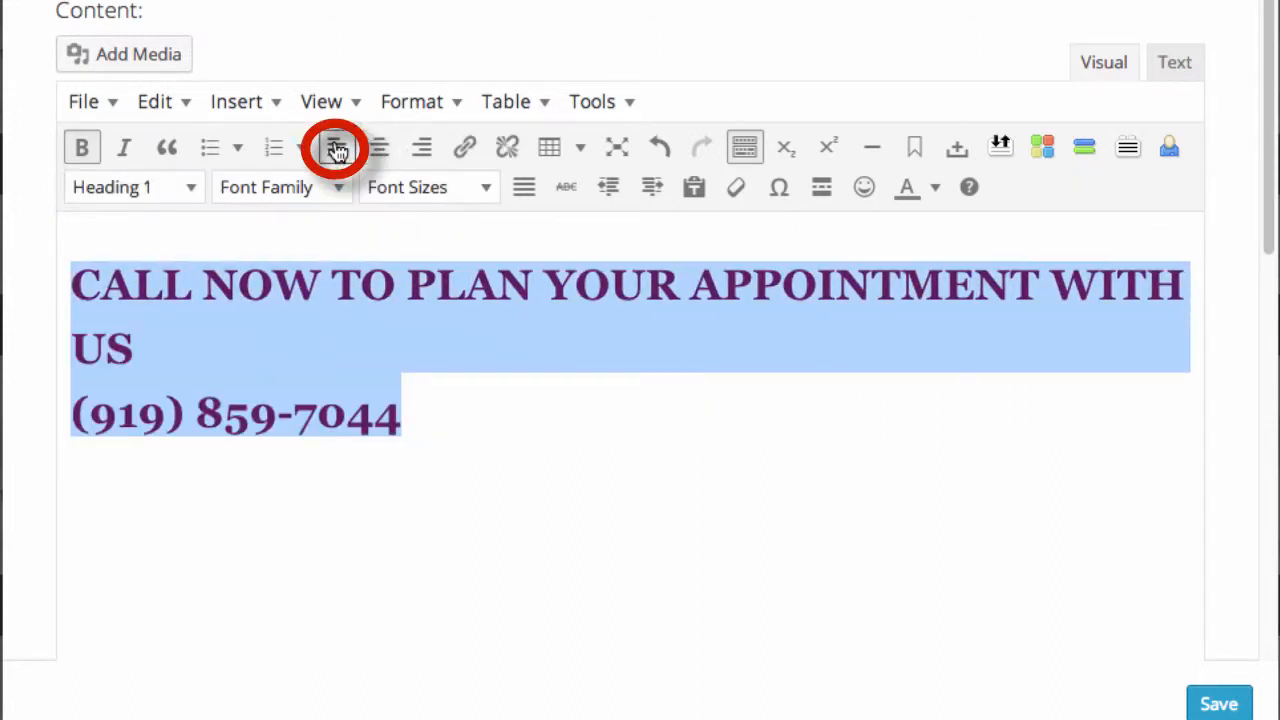
left_click(379, 148)
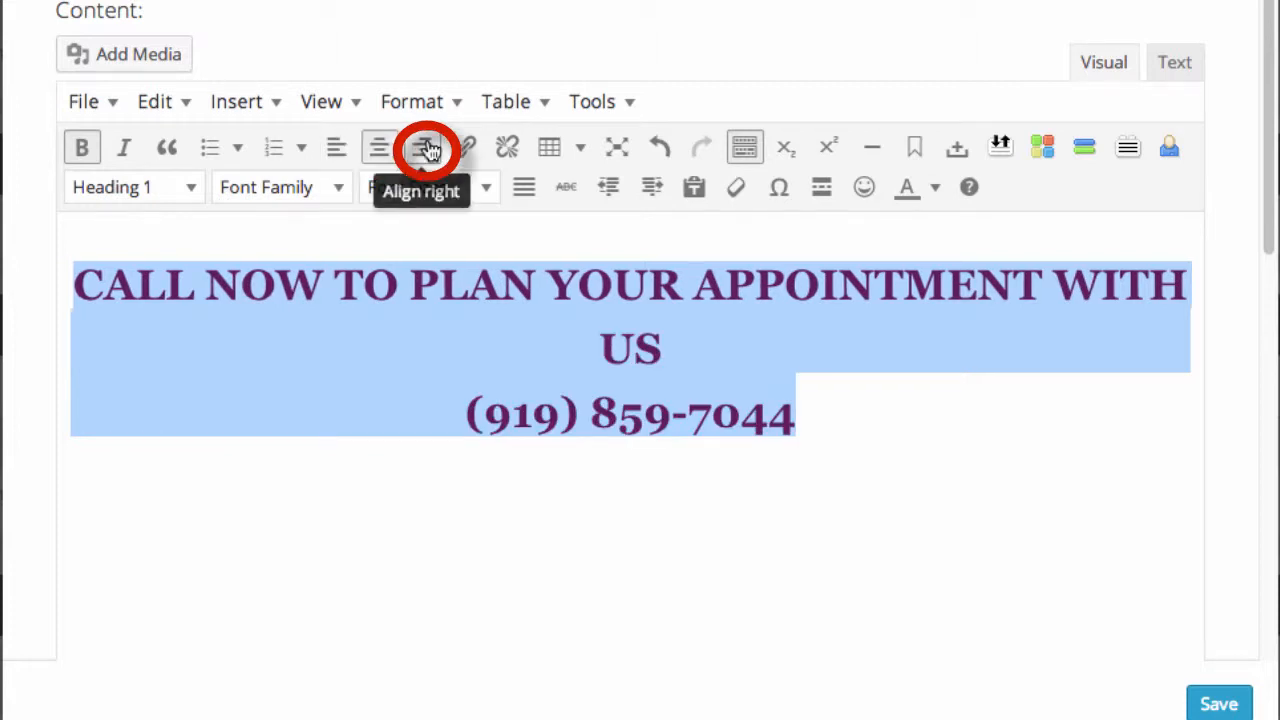
left_click(424, 149)
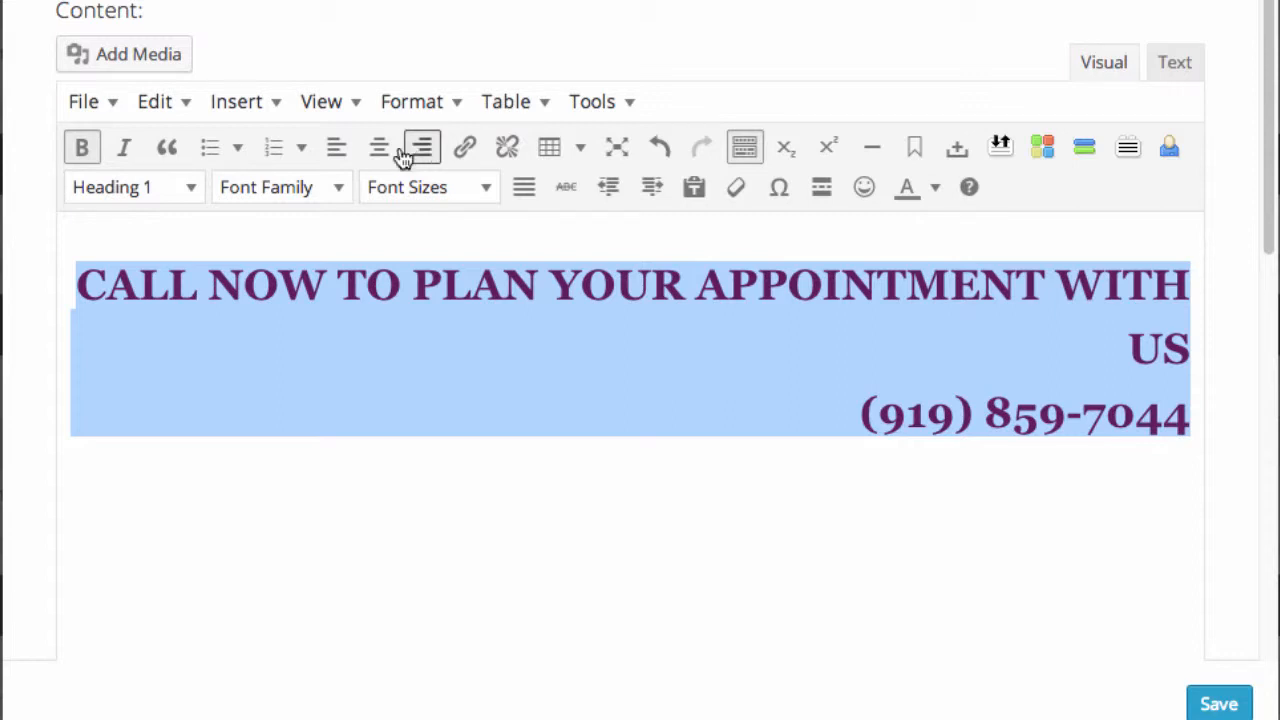
left_click(457, 103)
mouse_move(494, 426)
mouse_move(683, 557)
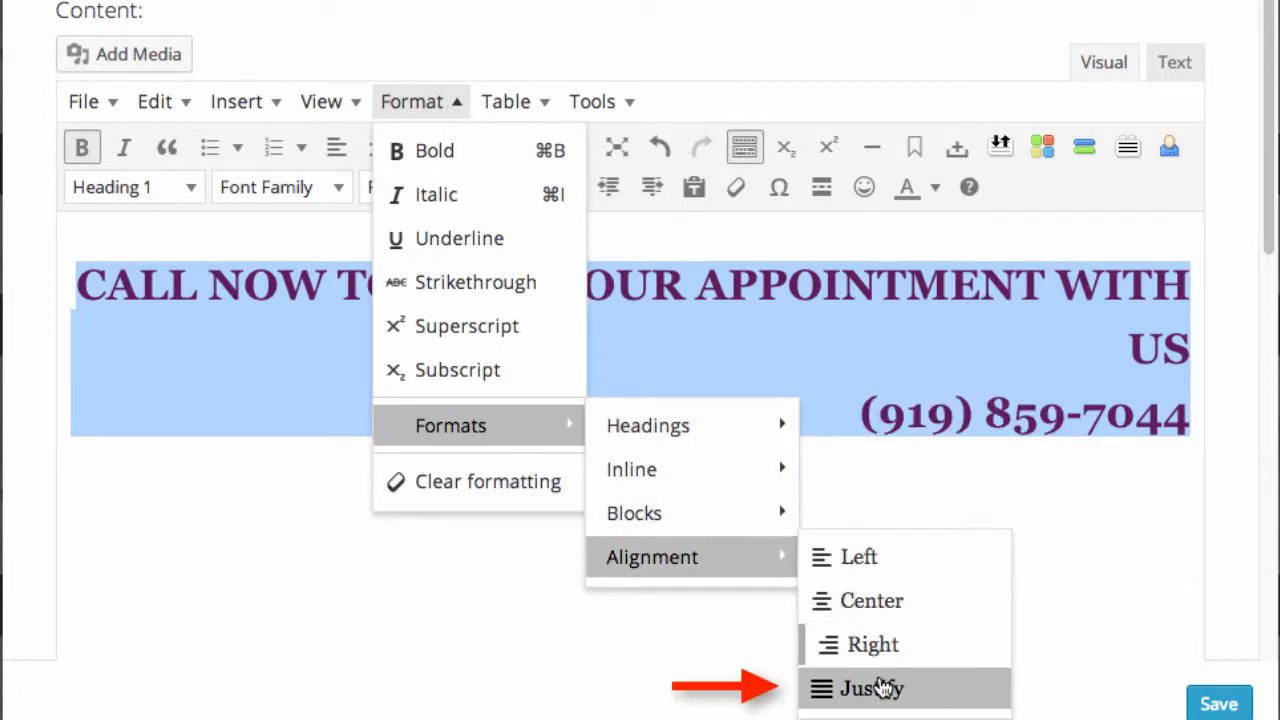
left_click(378, 148)
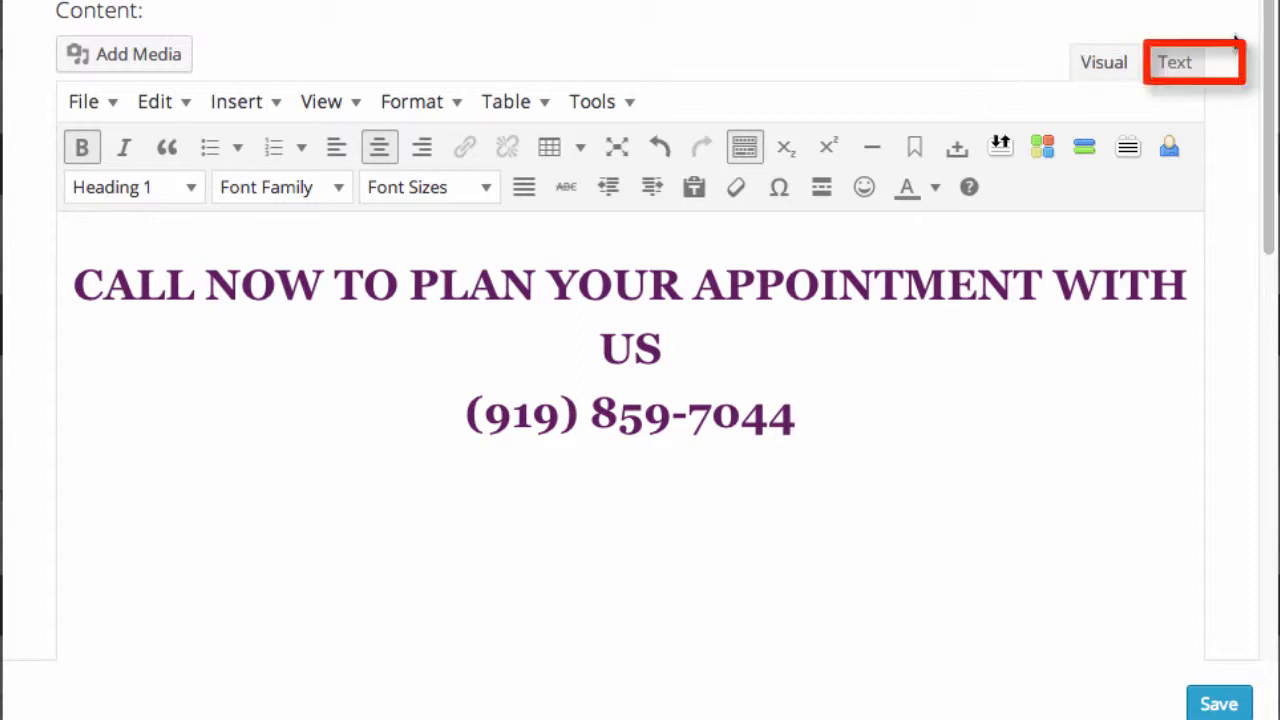
- View the heading module's content as source text instead of the visual view
left_click(1190, 64)
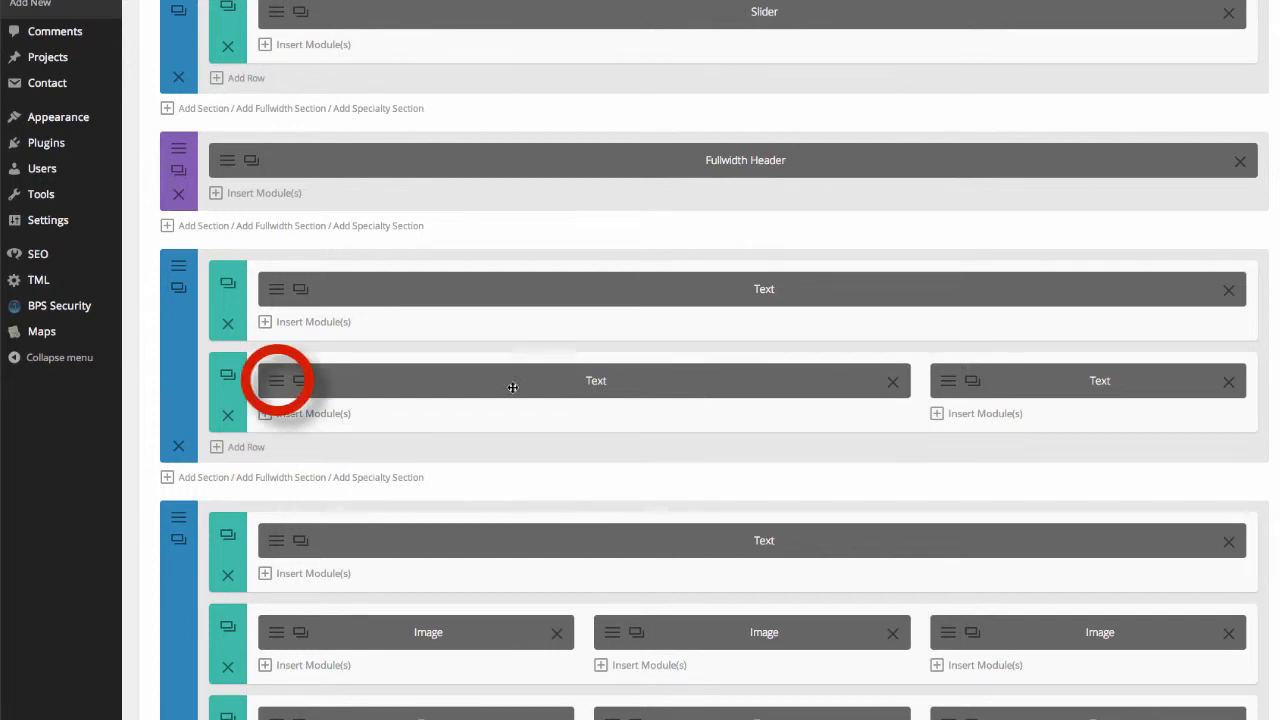
- Open the wider text module in the row below, and try its full-screen editing view and the toggle for the second tool row
left_click(280, 386)
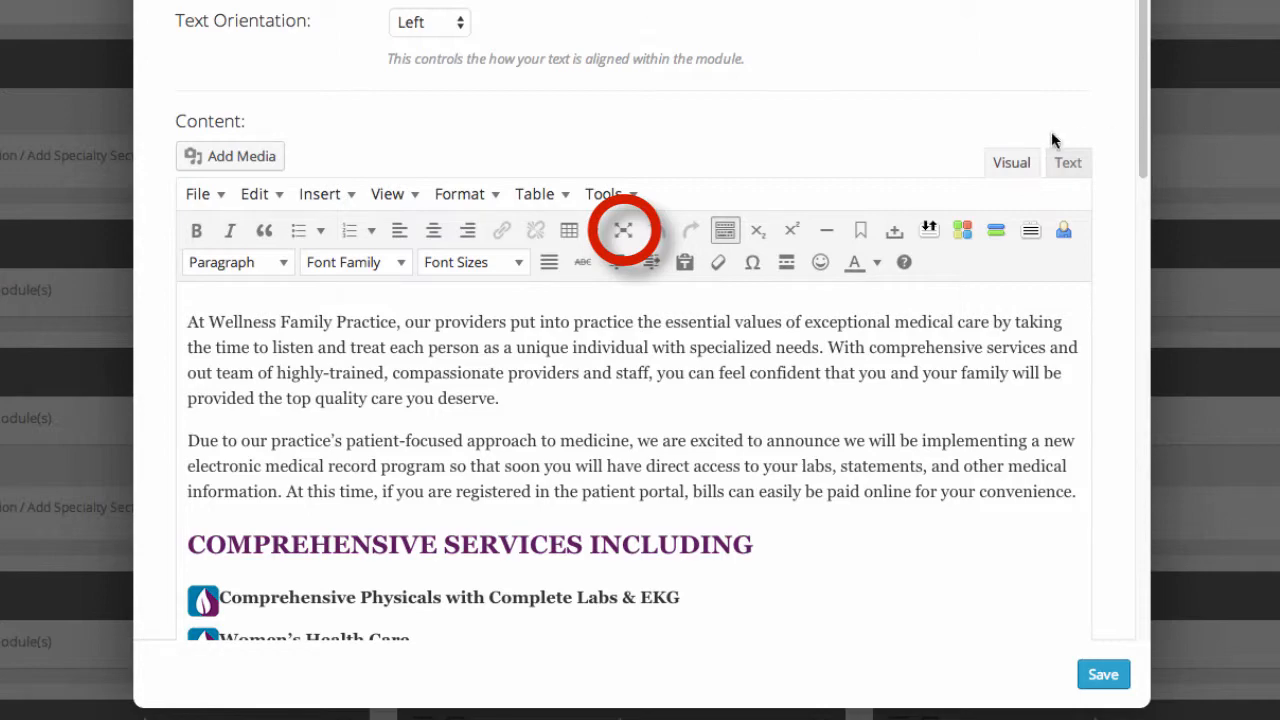
left_click(621, 228)
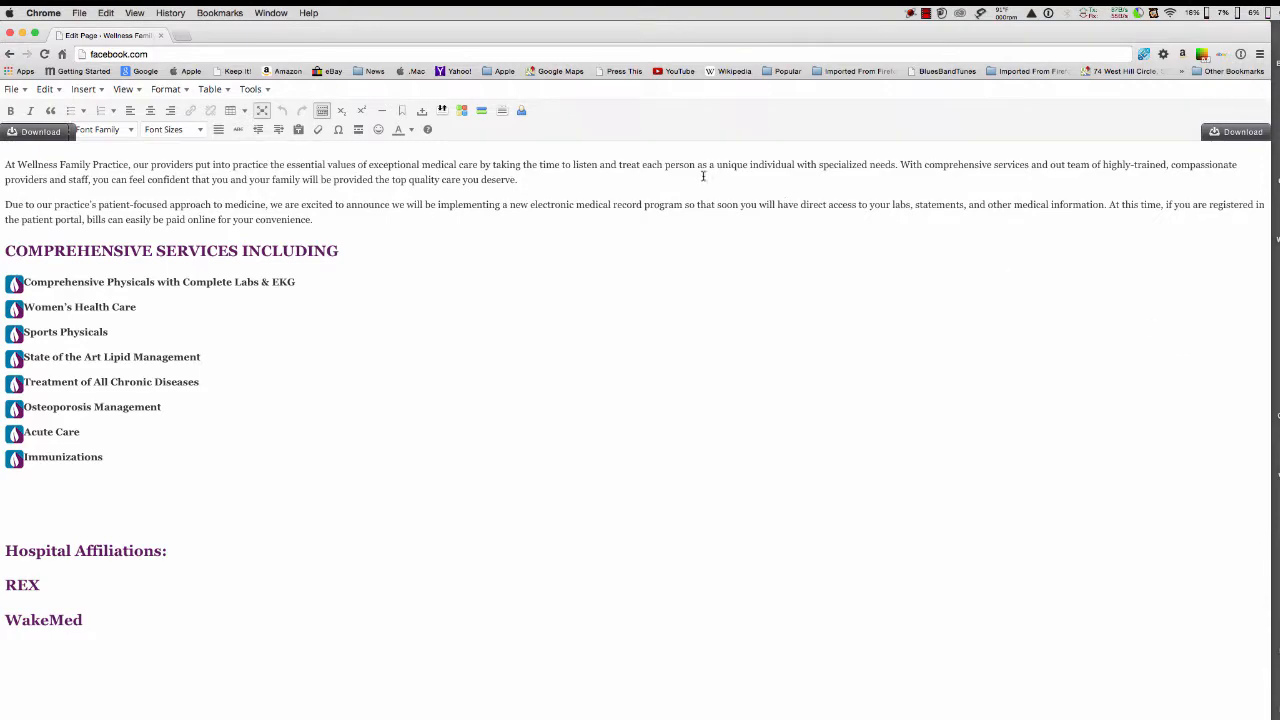
left_click(262, 110)
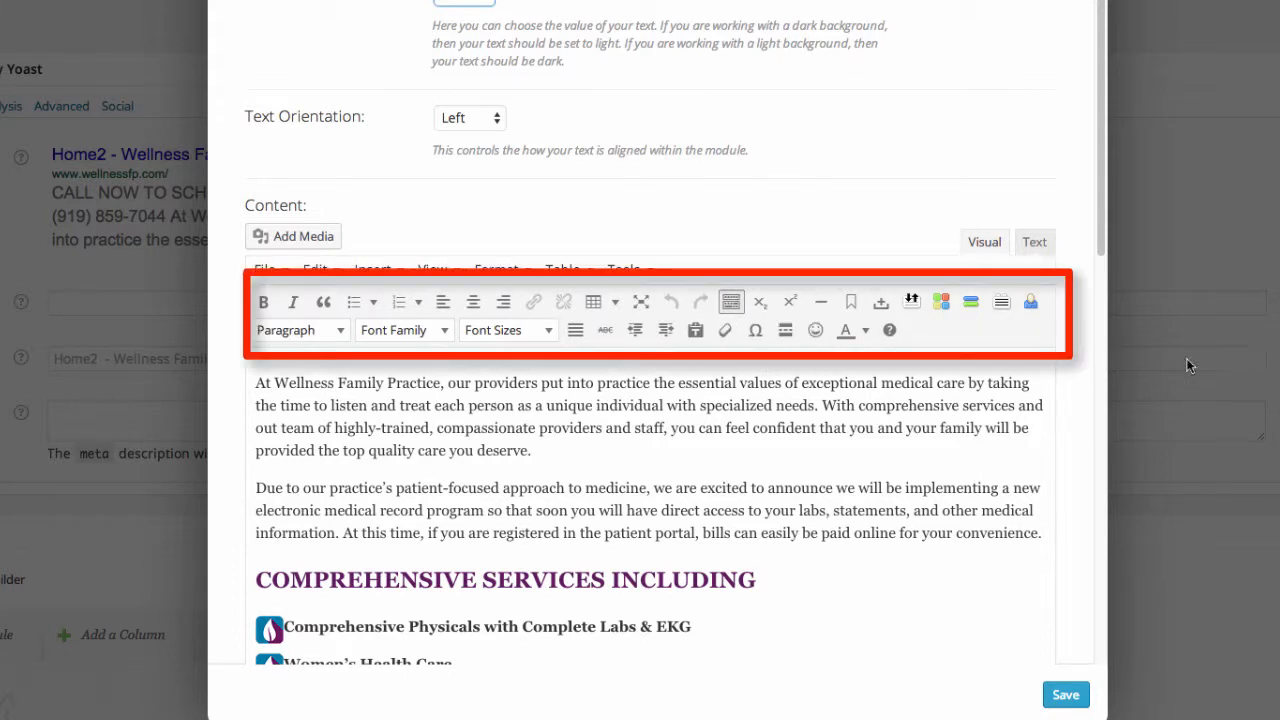
left_click(731, 302)
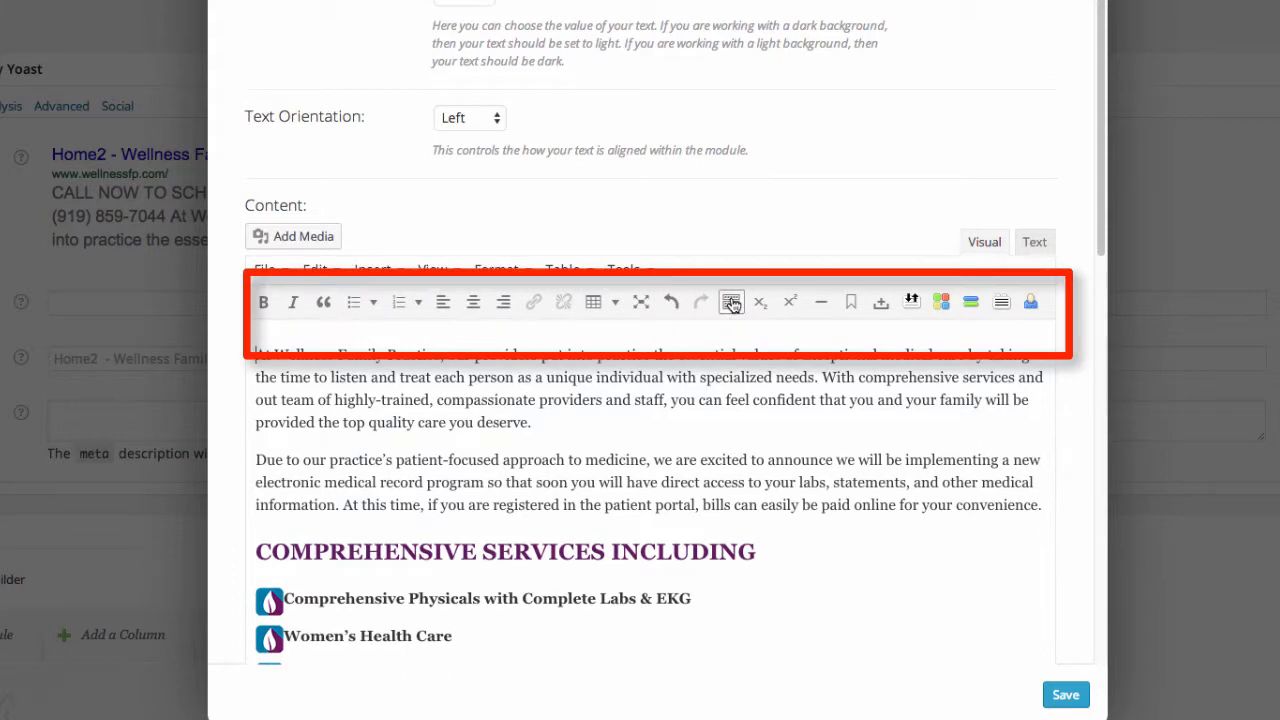
left_click(731, 302)
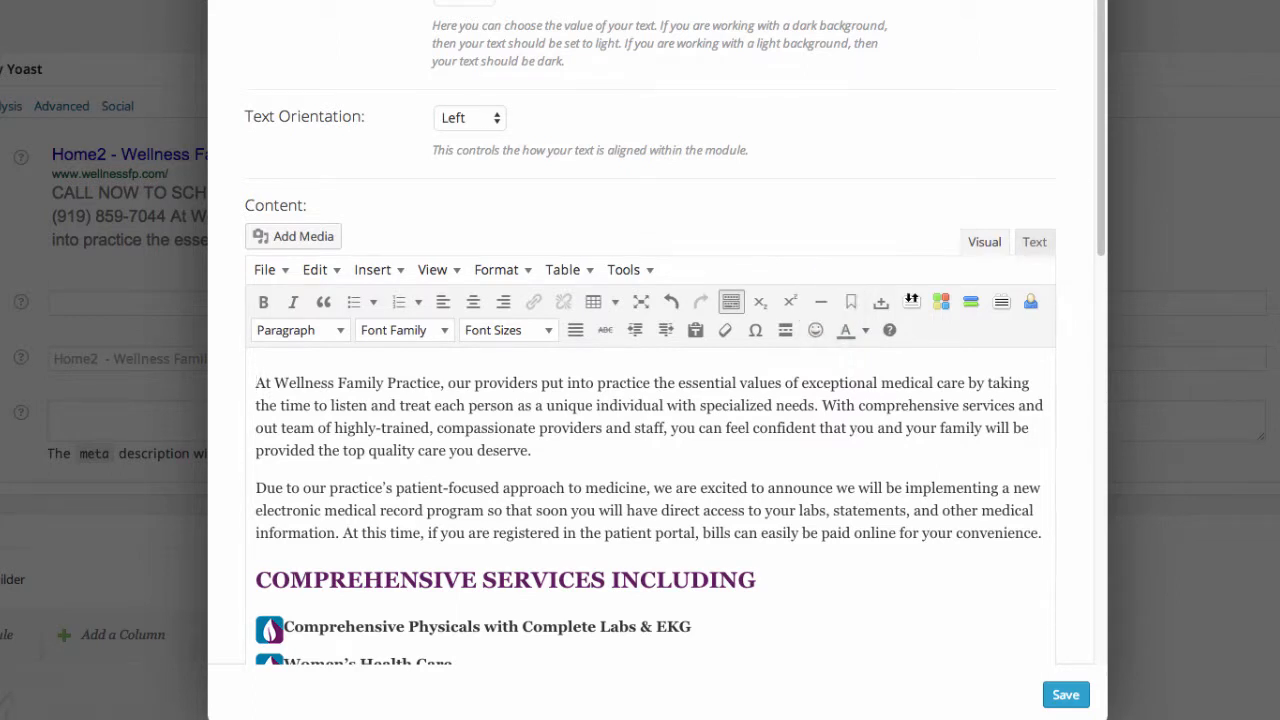
- Insert a horizontal line above the COMPREHENSIVE SERVICES INCLUDING heading and undo it
left_click(252, 583)
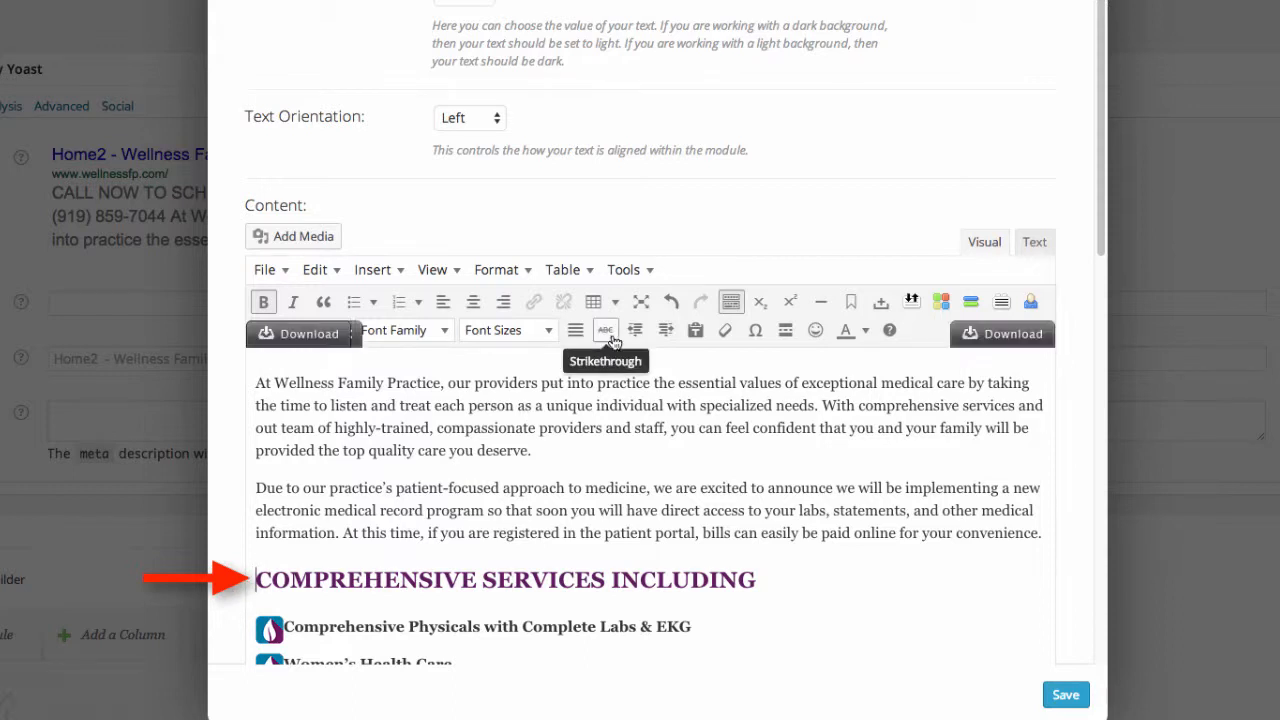
left_click(824, 303)
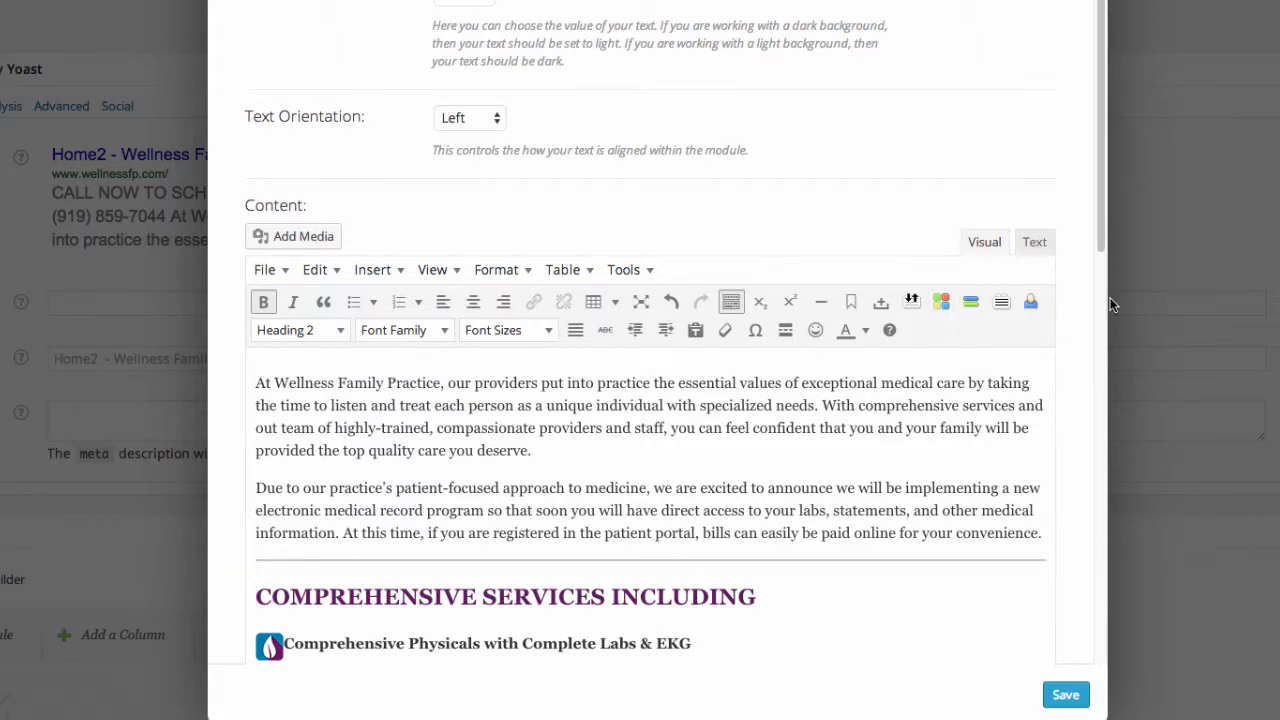
left_click(671, 301)
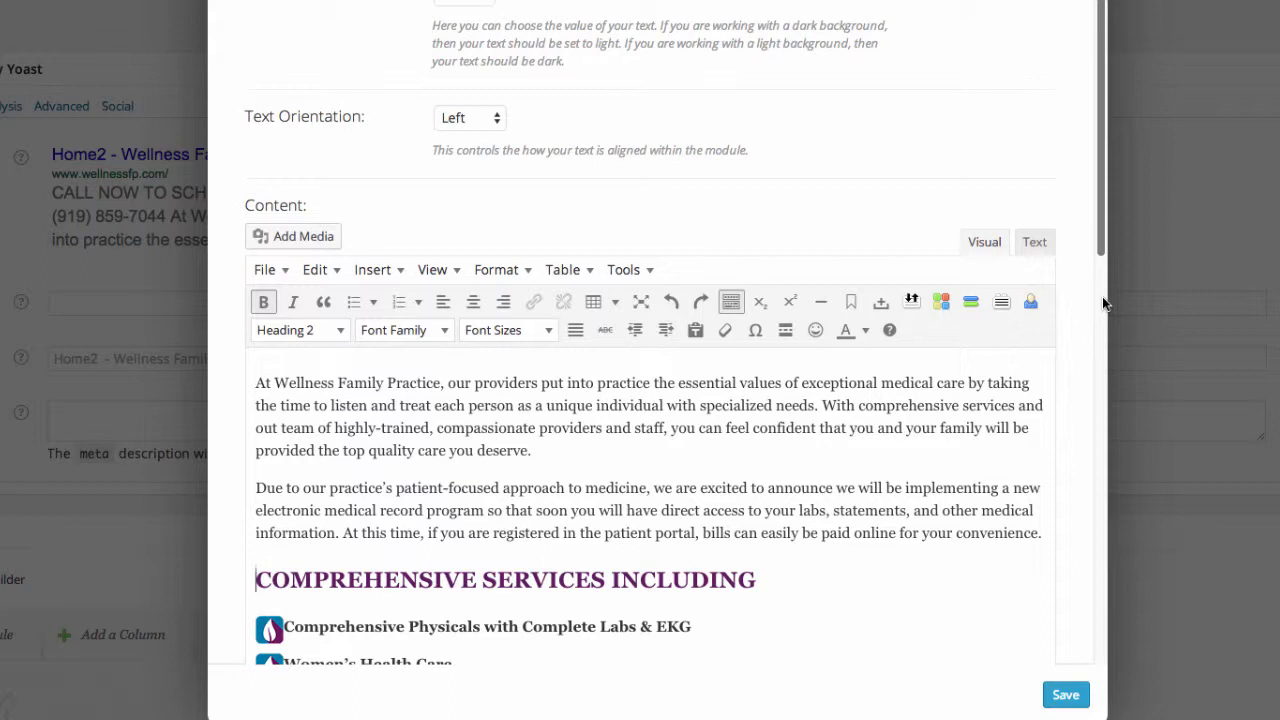
- Leave the text module settings and preview the page changes
left_click(1090, 1)
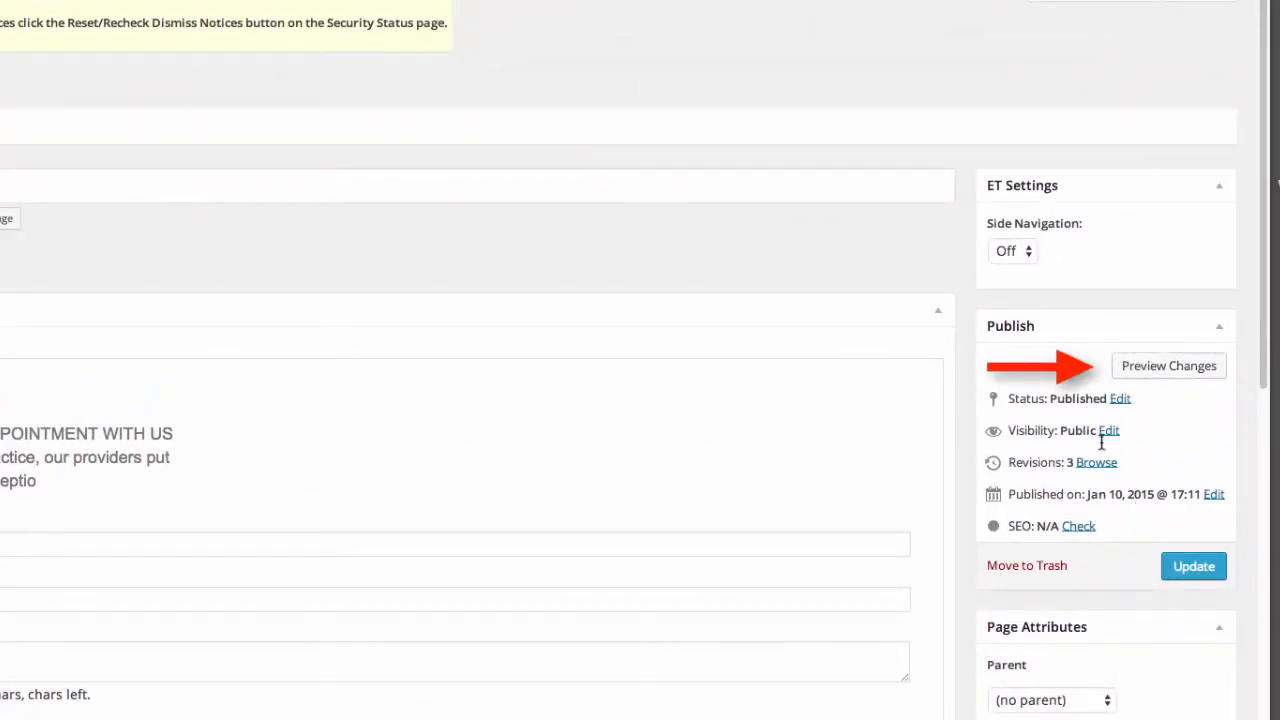
left_click(1186, 368)
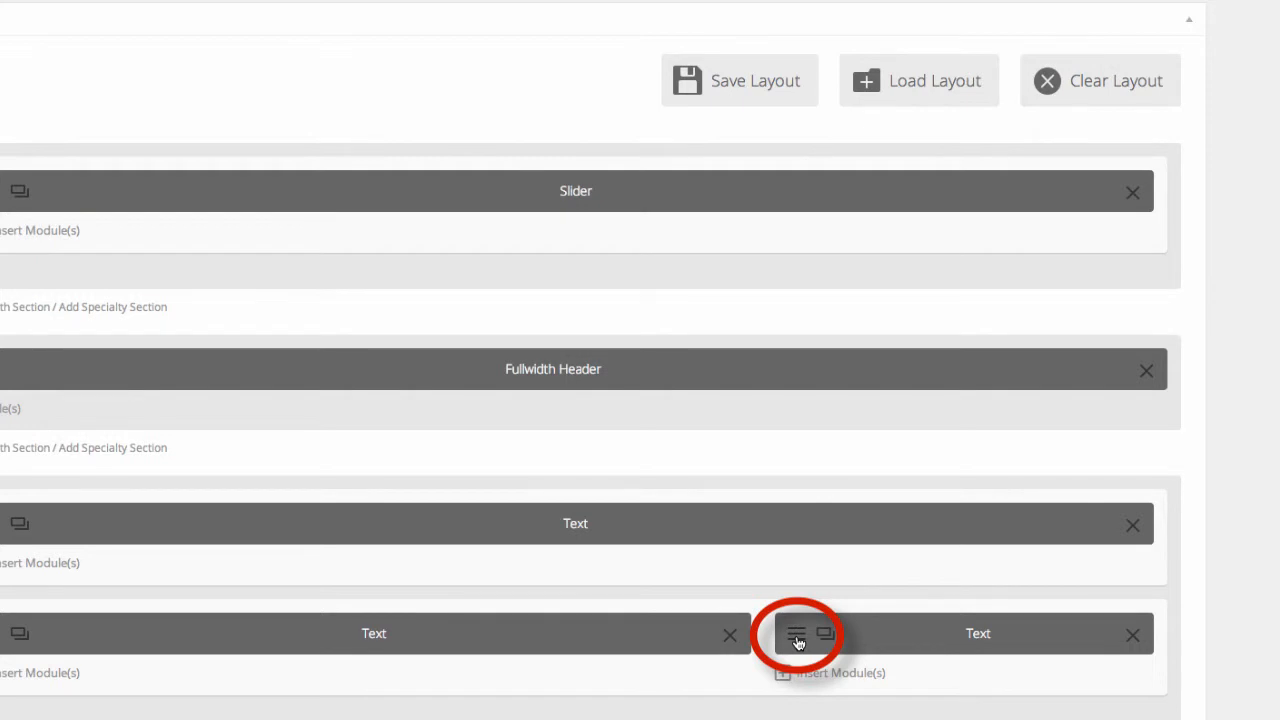
- Open the narrower text module beside the services text, examine its contact details and select the word Phone
left_click(798, 641)
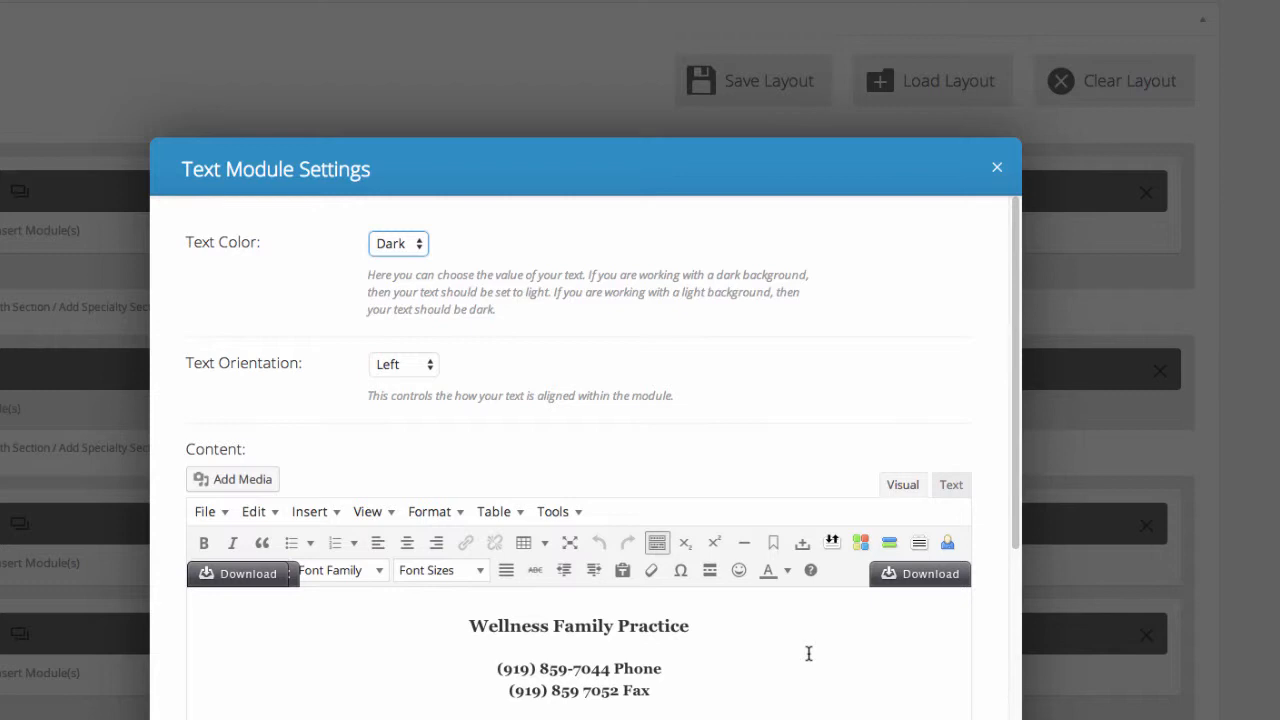
scroll(809, 653, "down", 3)
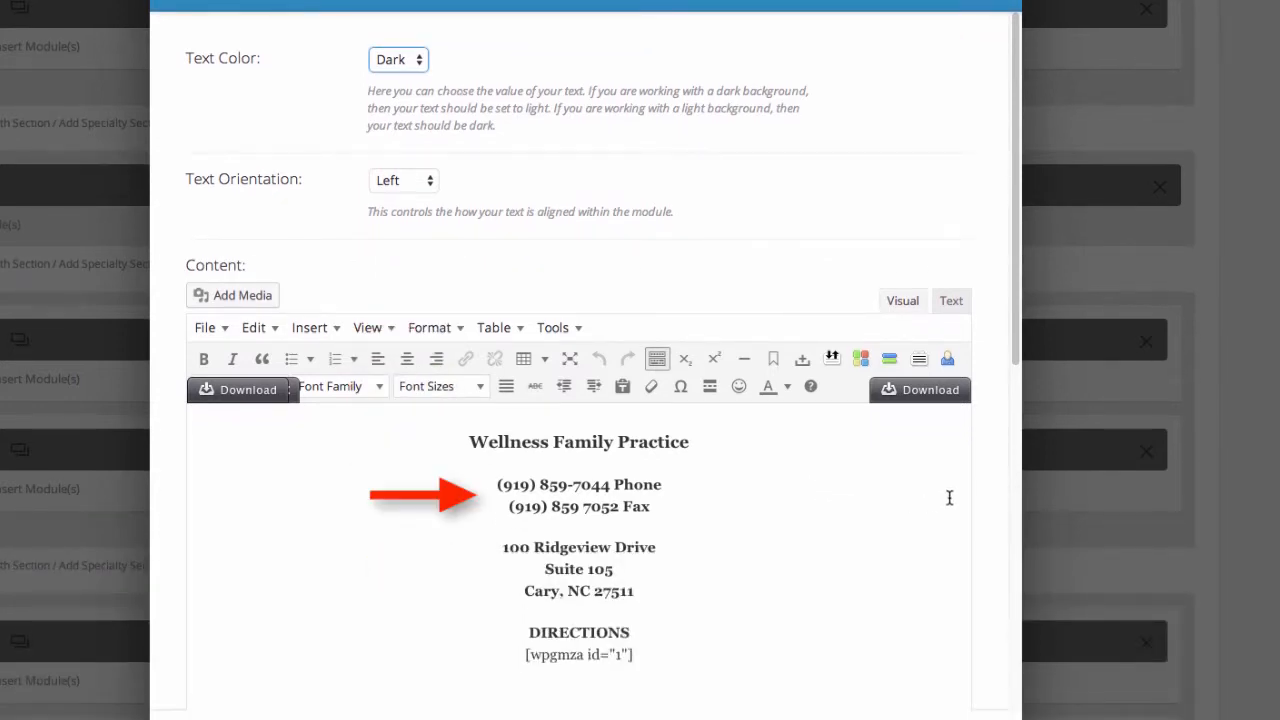
mouse_move(1013, 343)
left_mouse_down()
mouse_move(1072, 497)
mouse_move(1024, 337)
left_mouse_up()
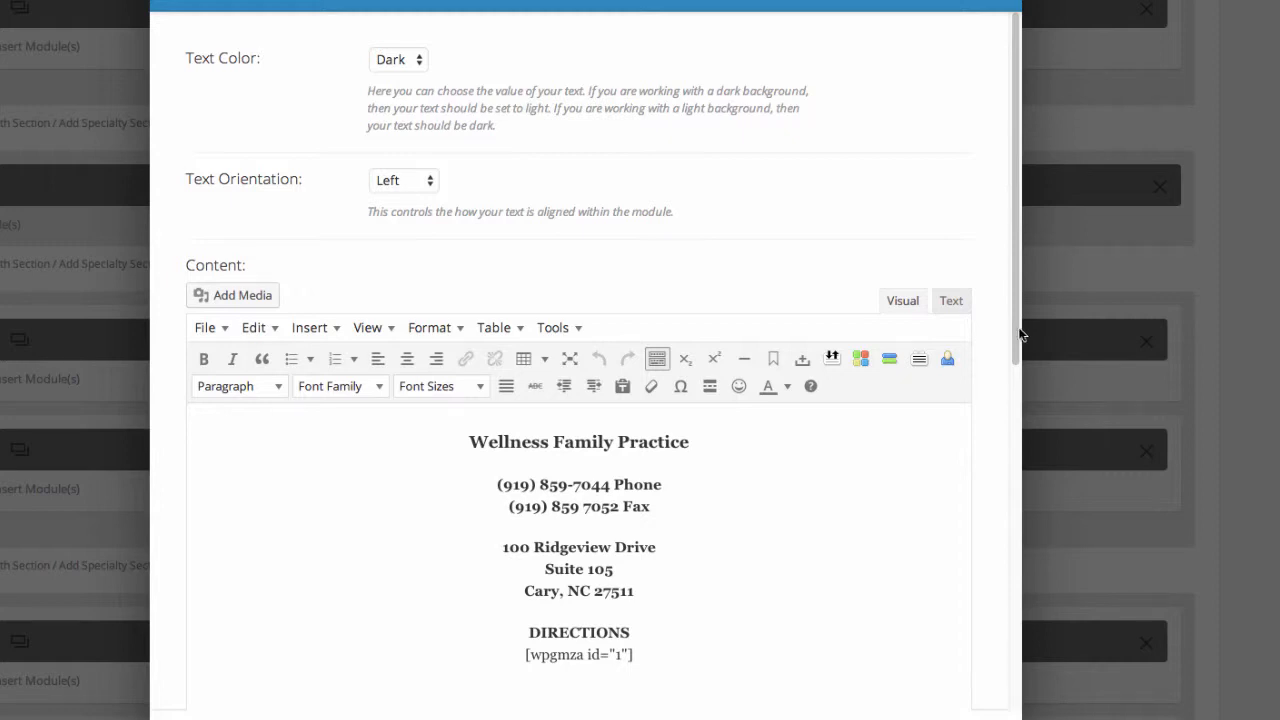
double_click(632, 485)
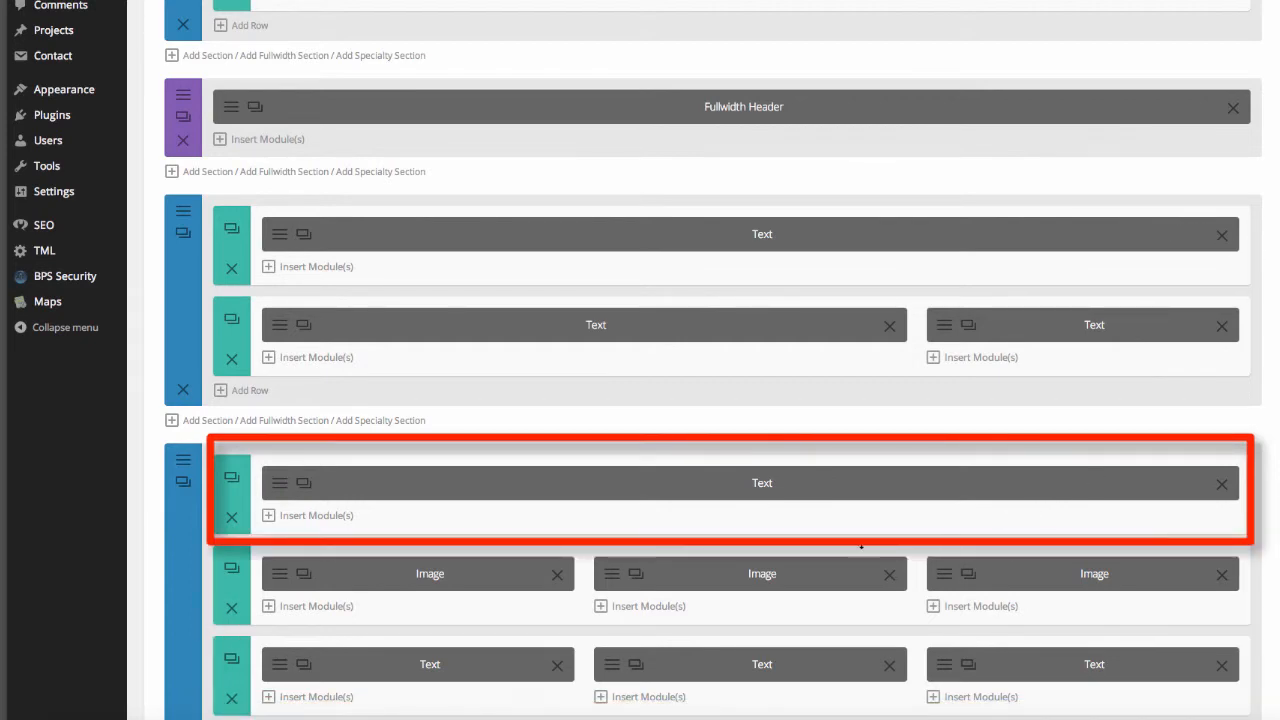
- Open the settings of the last section's full-width text module and of the first image module in the row below it
left_click(279, 487)
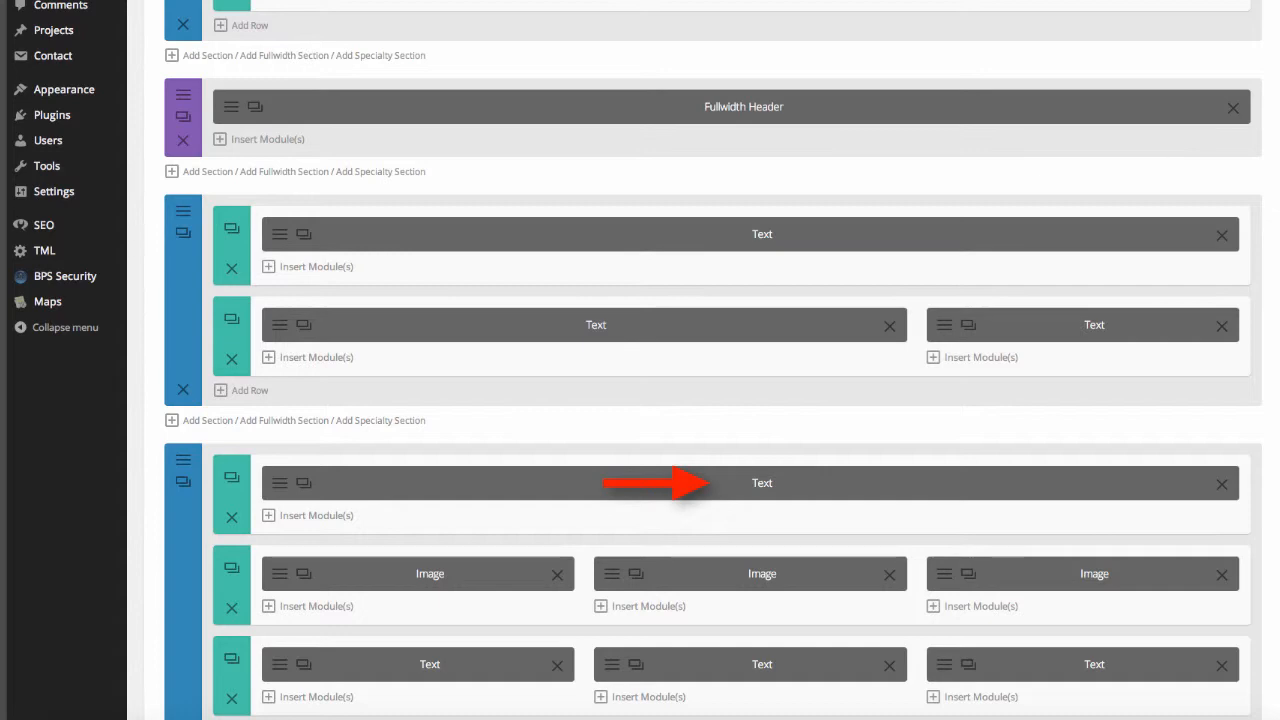
scroll(712, 400, "down", 3)
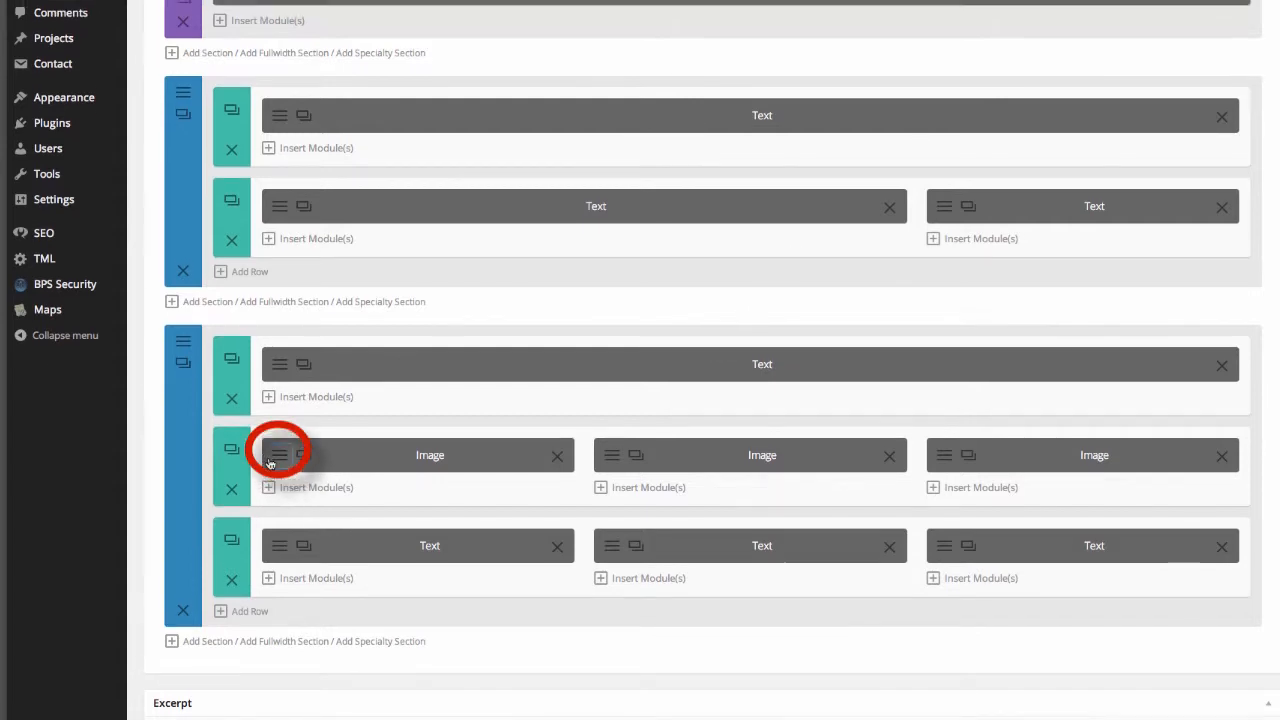
left_click(269, 455)
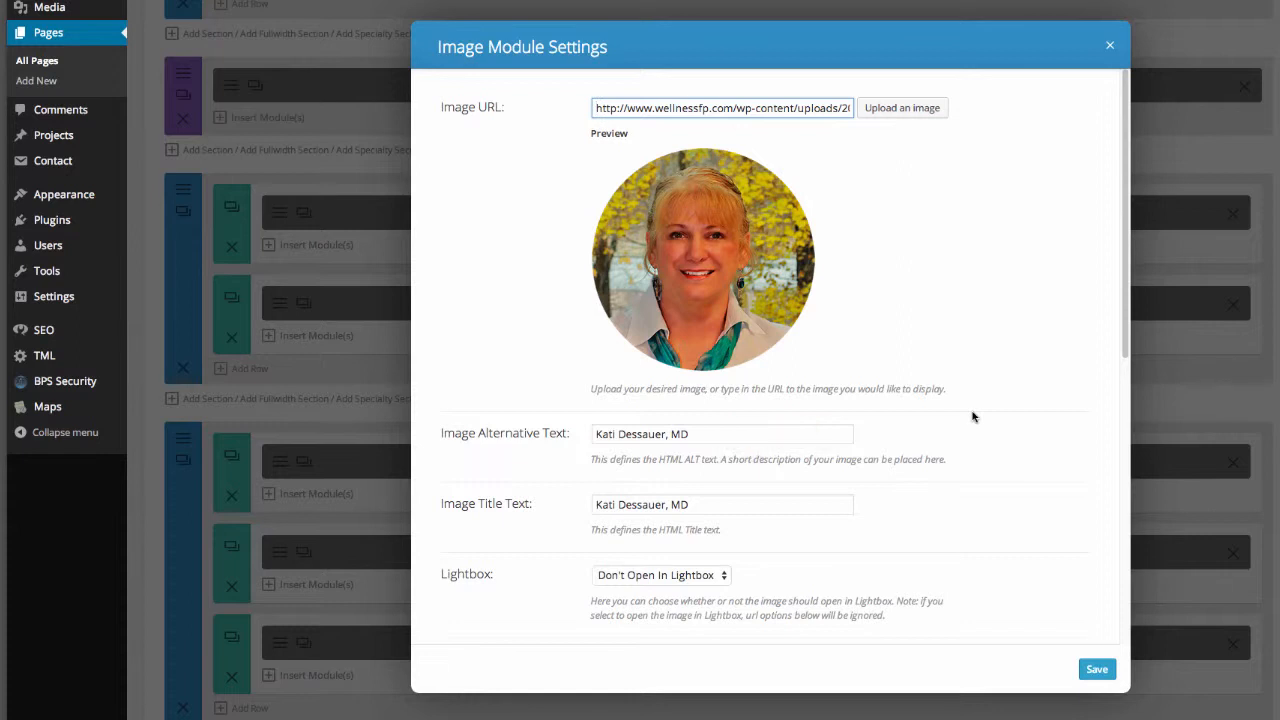
- Clear the image title text and the image URL in the image module settings
left_click(595, 503)
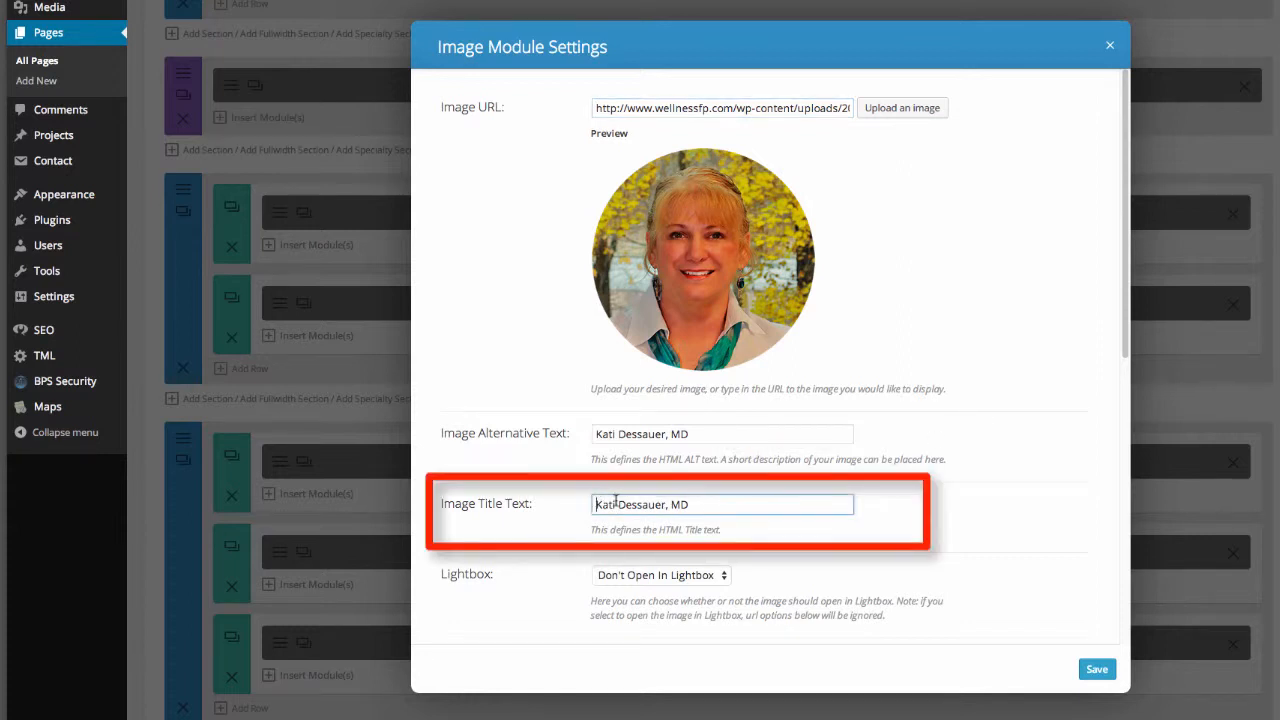
left_click_drag(597, 503, 704, 501)
key("BackSpace")
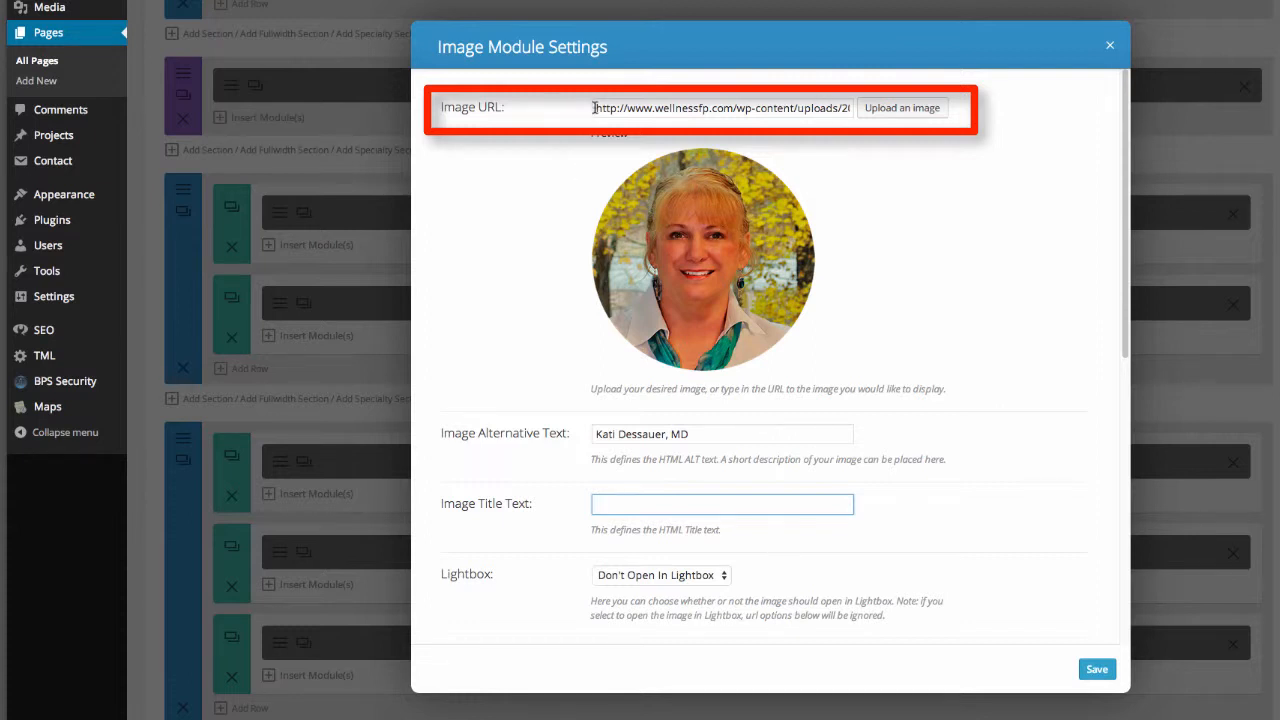
left_click_drag(594, 107, 1010, 101)
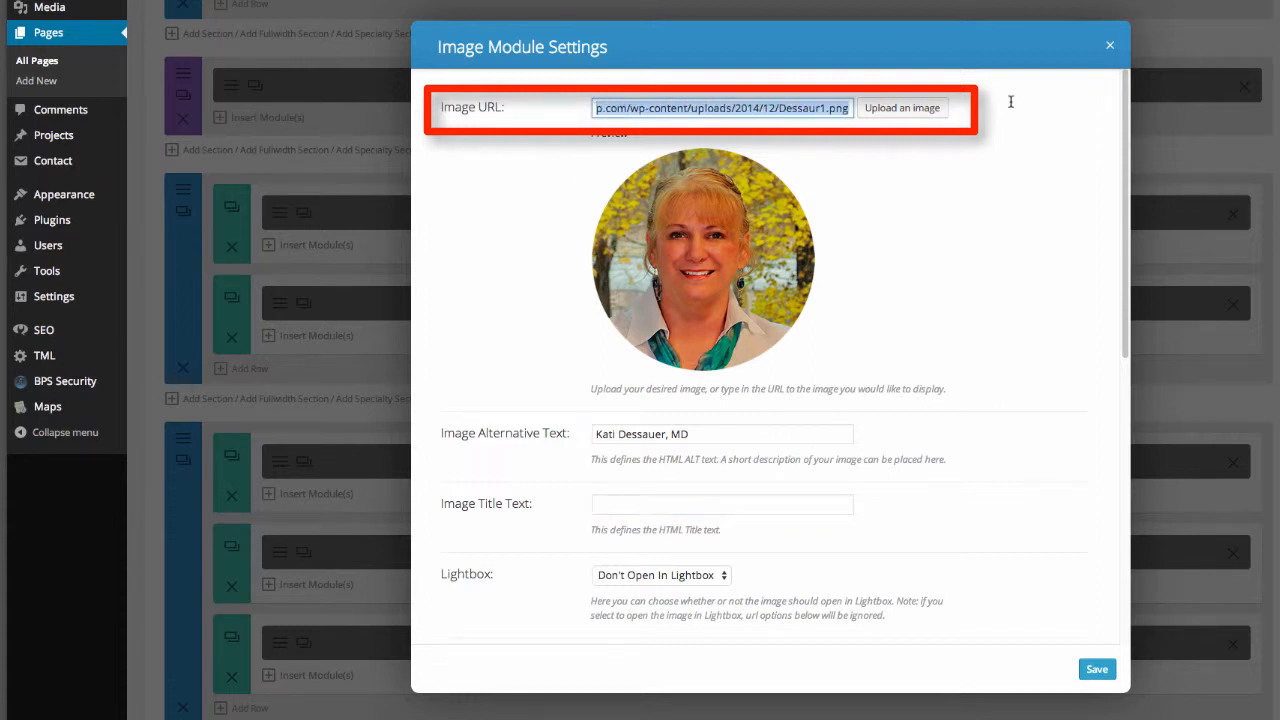
key("BackSpace")
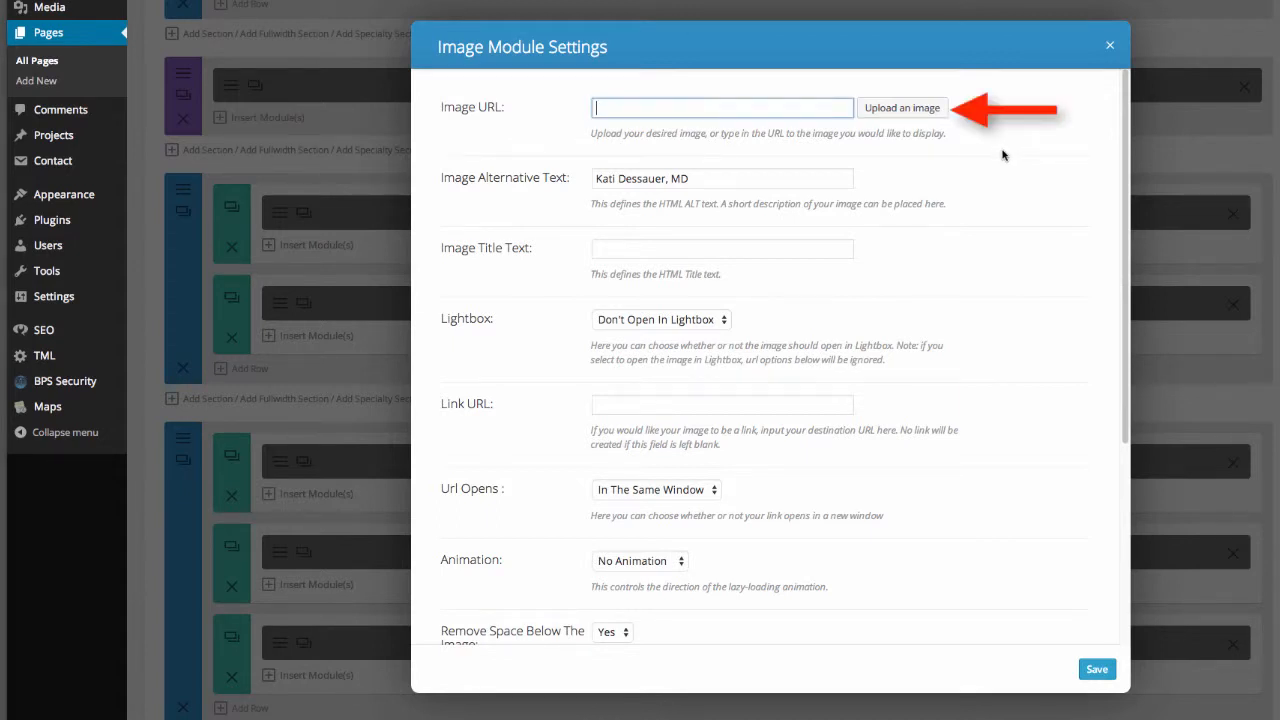
- Upload the image file Eldercare2.png from the desktop to the media library as the module's new image
left_click(921, 108)
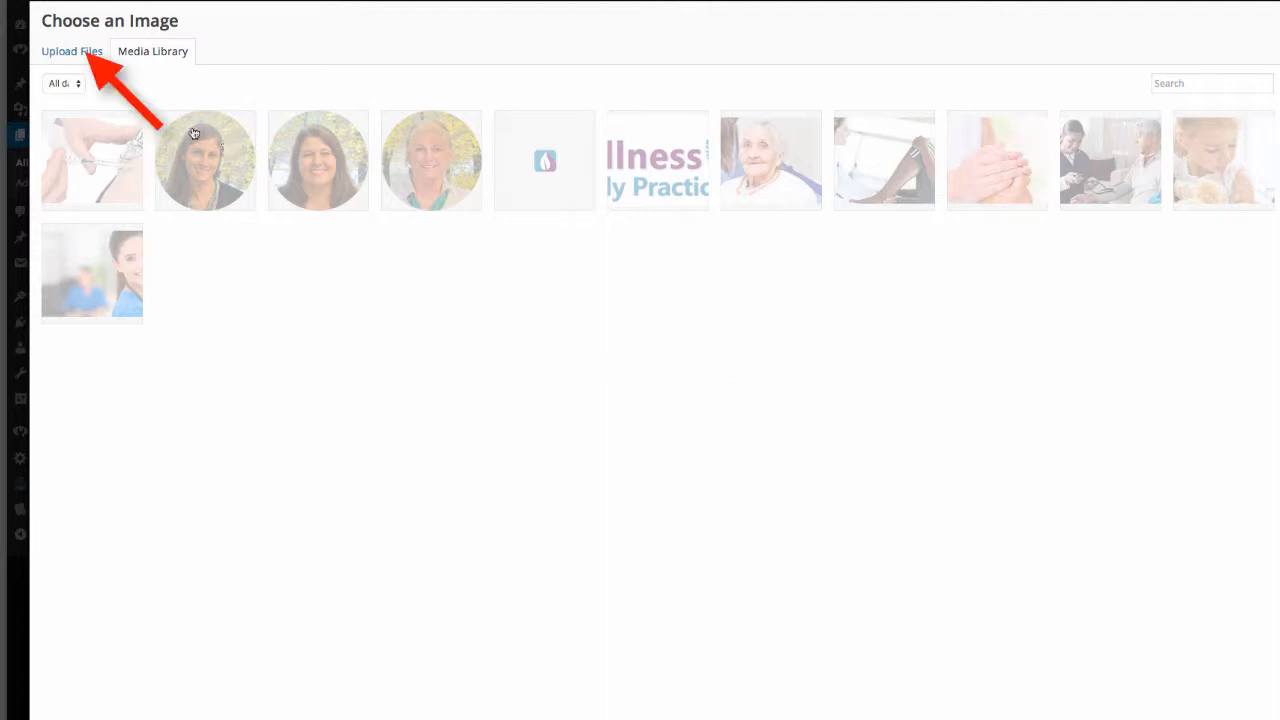
left_click(79, 54)
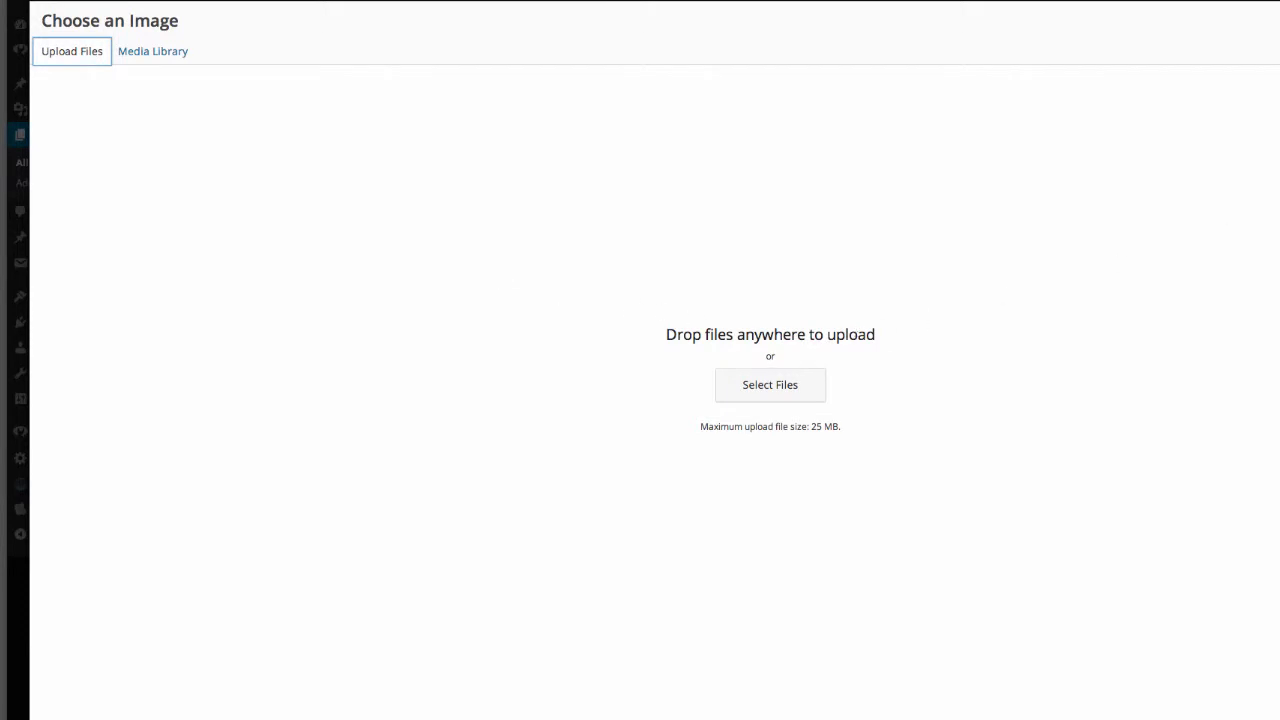
left_click_drag(1279, 500, 890, 501)
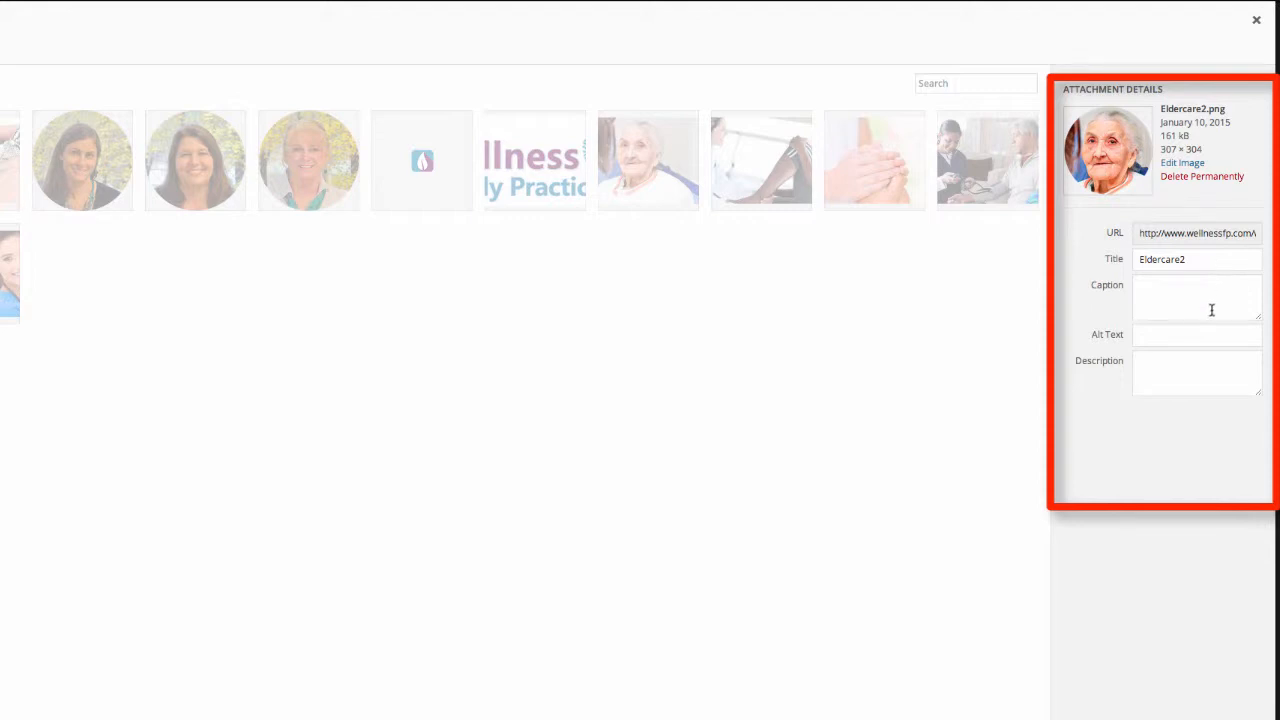
- Set the uploaded image's alt text and title to Eldercare and use it as the module's image
left_click_drag(1198, 262, 1134, 259)
key("ctrl+c")
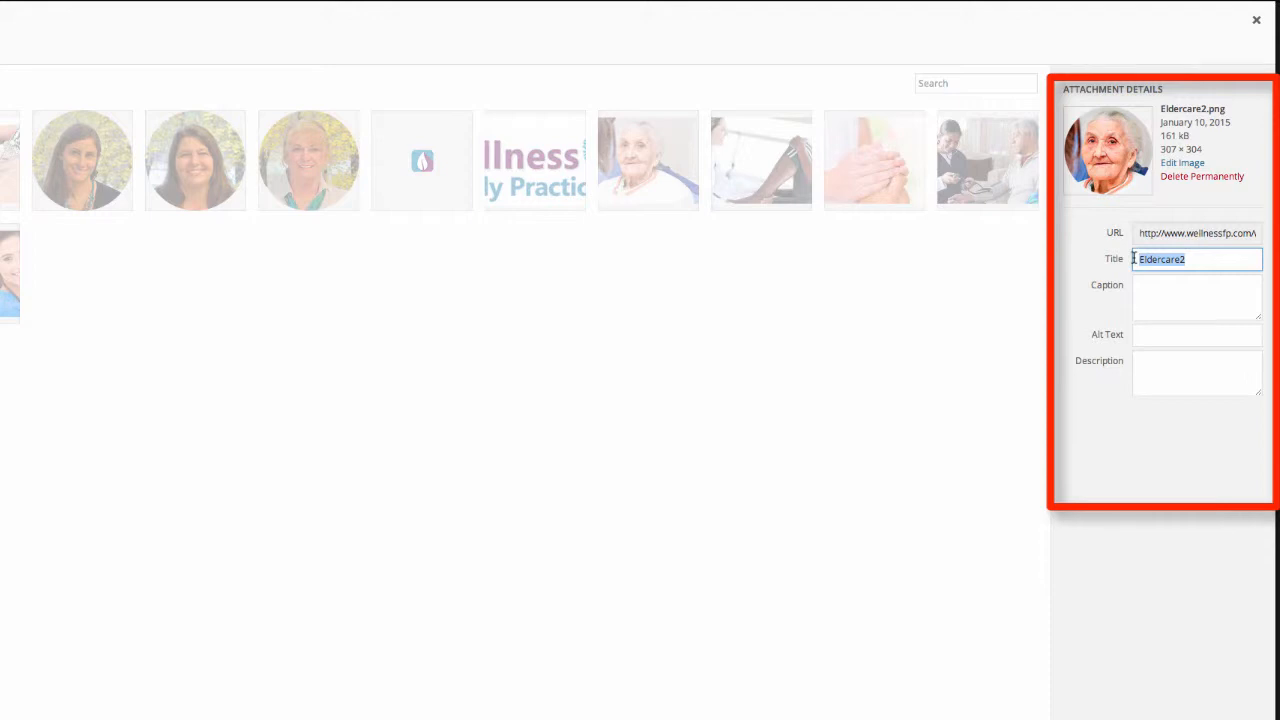
left_click(1144, 337)
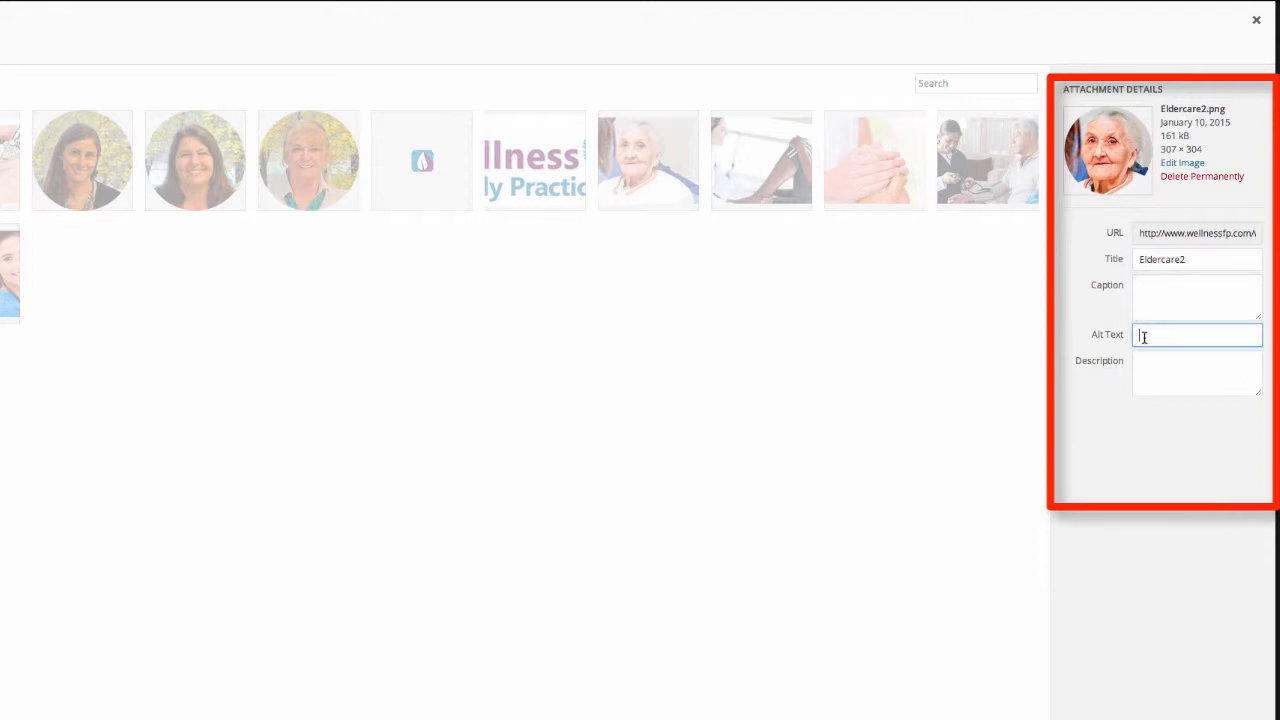
key("ctrl+v")
key("BackSpace")
left_click(1195, 263)
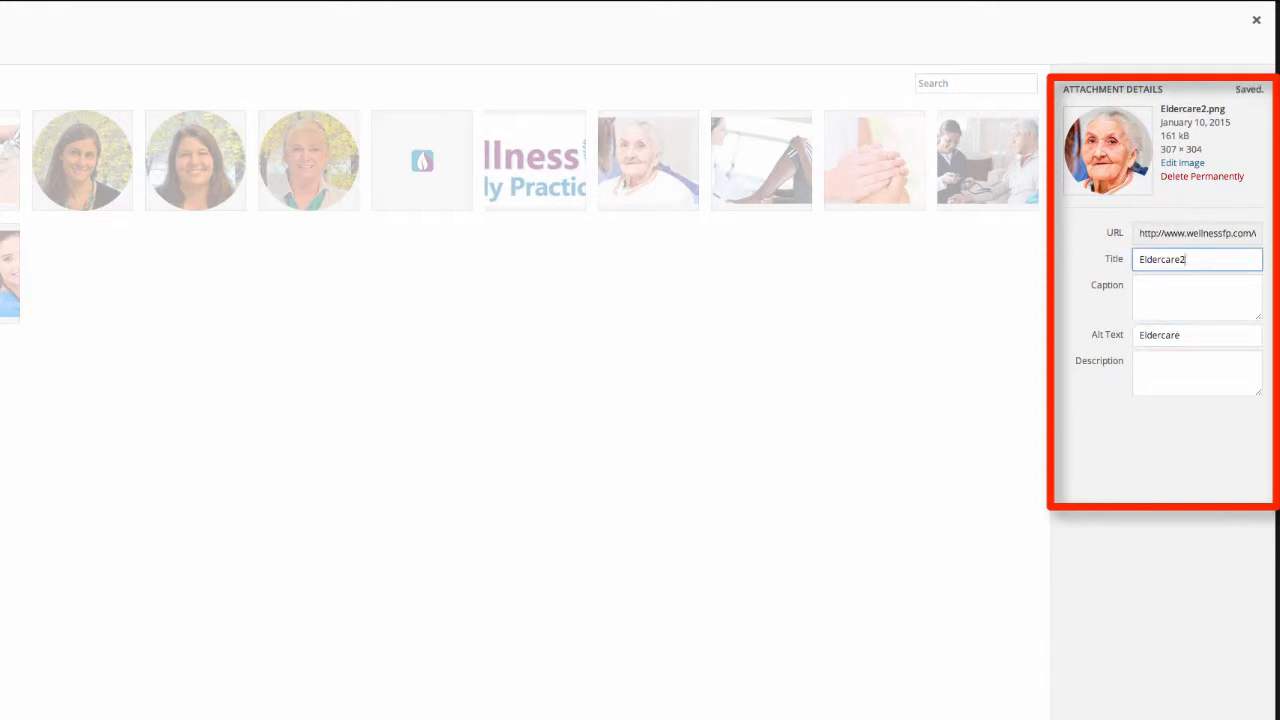
key("BackSpace")
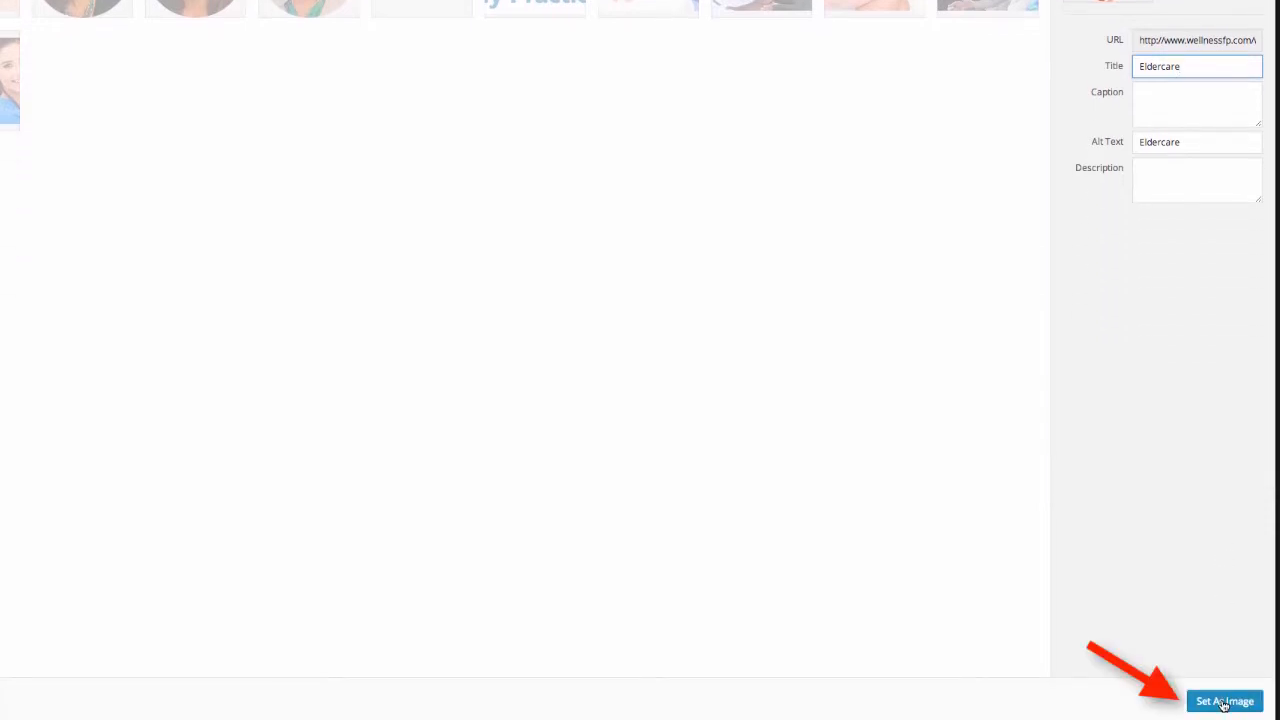
left_click(1224, 703)
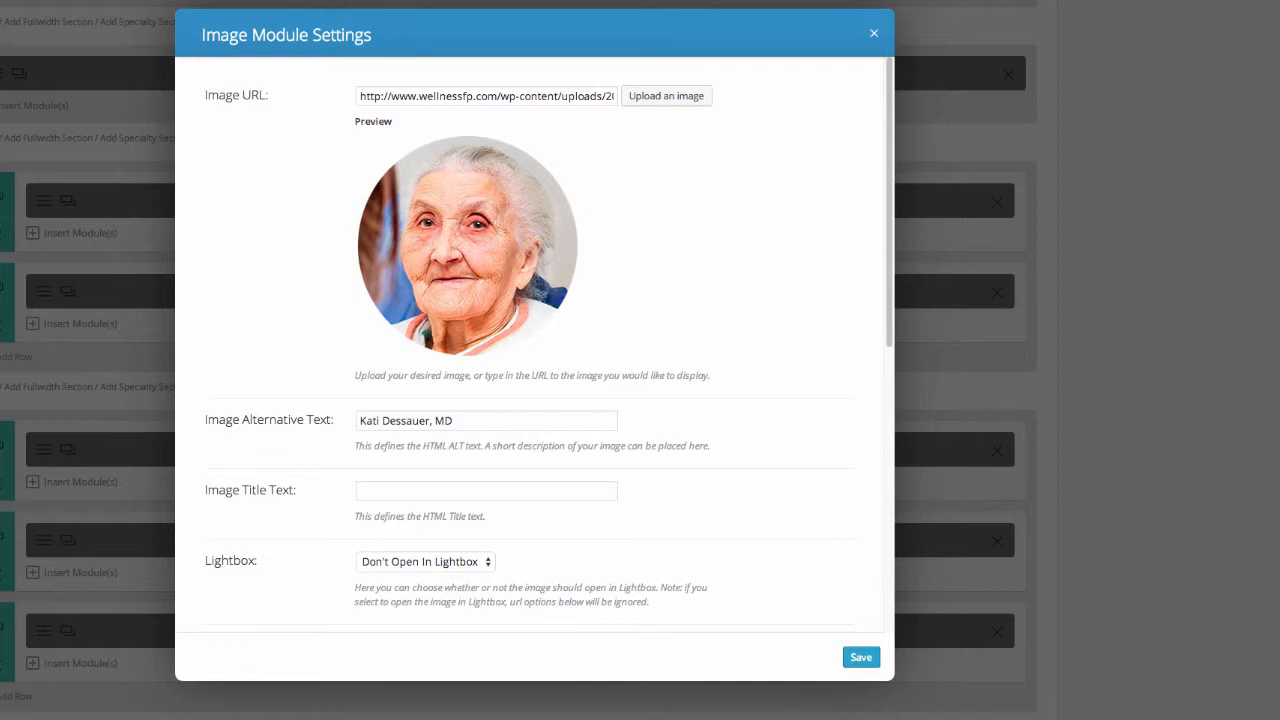
- Remove the Eldercare2.png URL from the module and select the doctor's round portrait with short blonde hair in the media library
left_click_drag(360, 96, 725, 101)
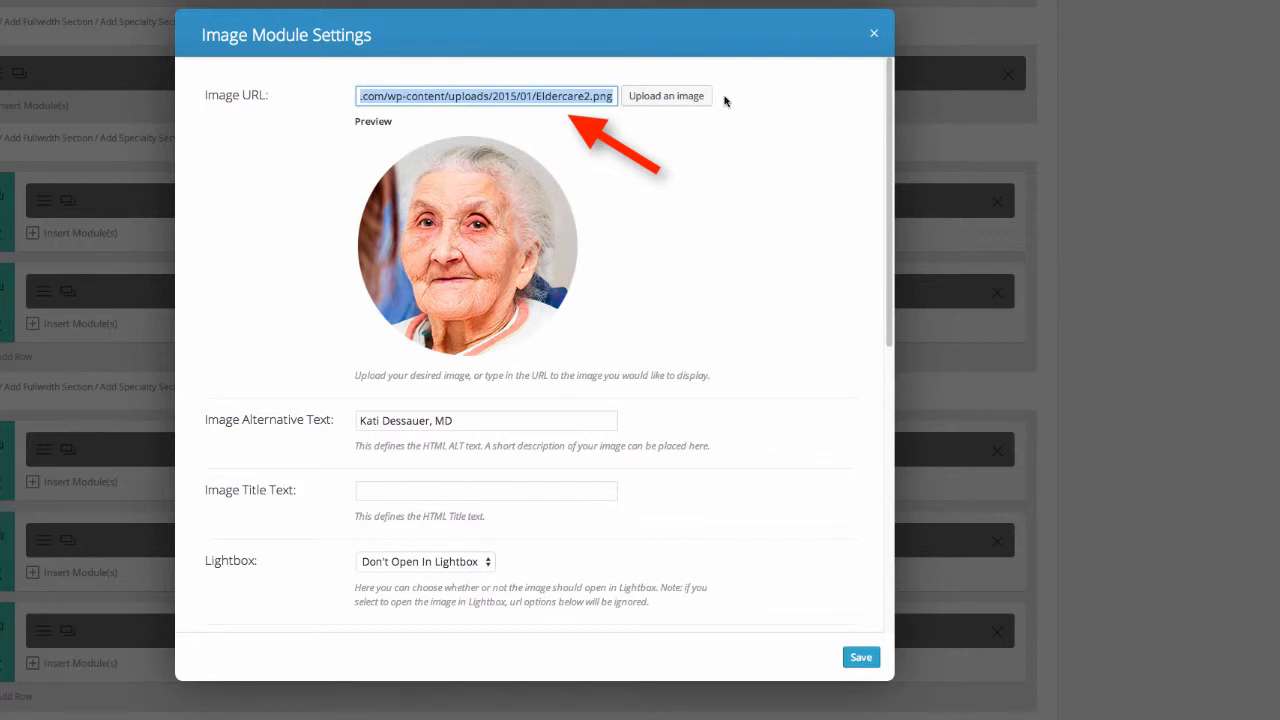
key("BackSpace")
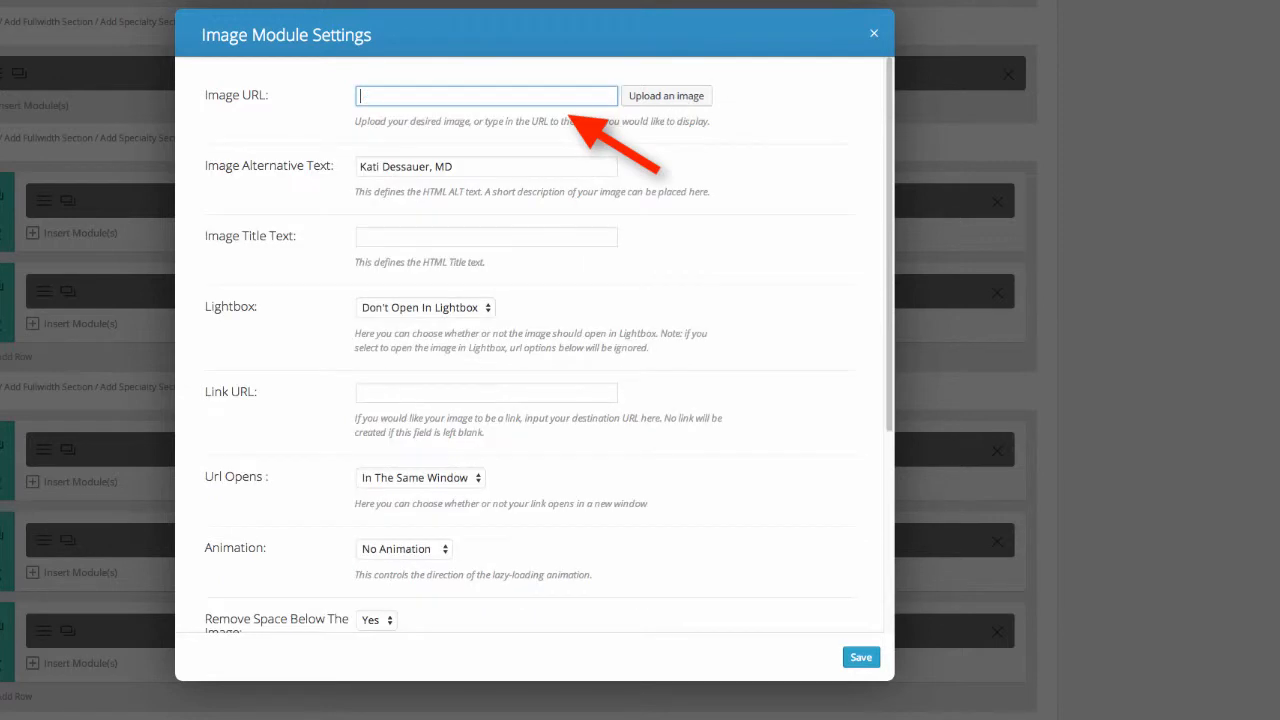
left_click(659, 96)
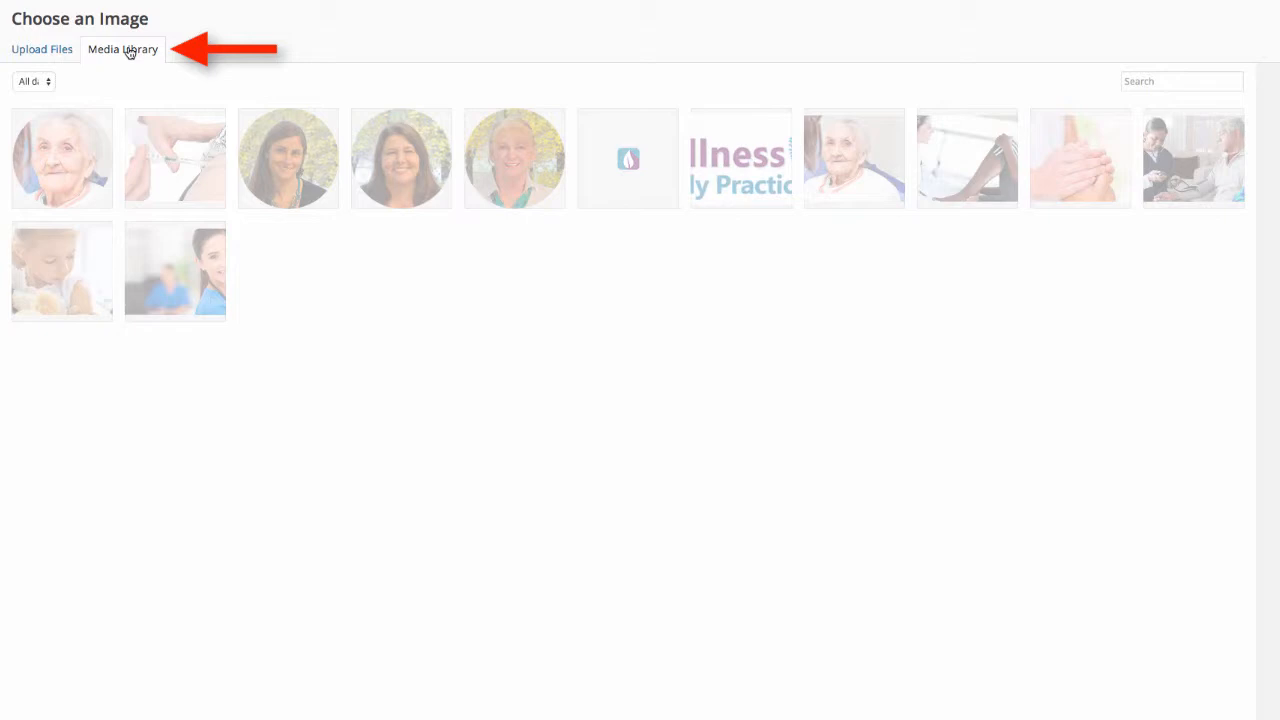
left_click(533, 170)
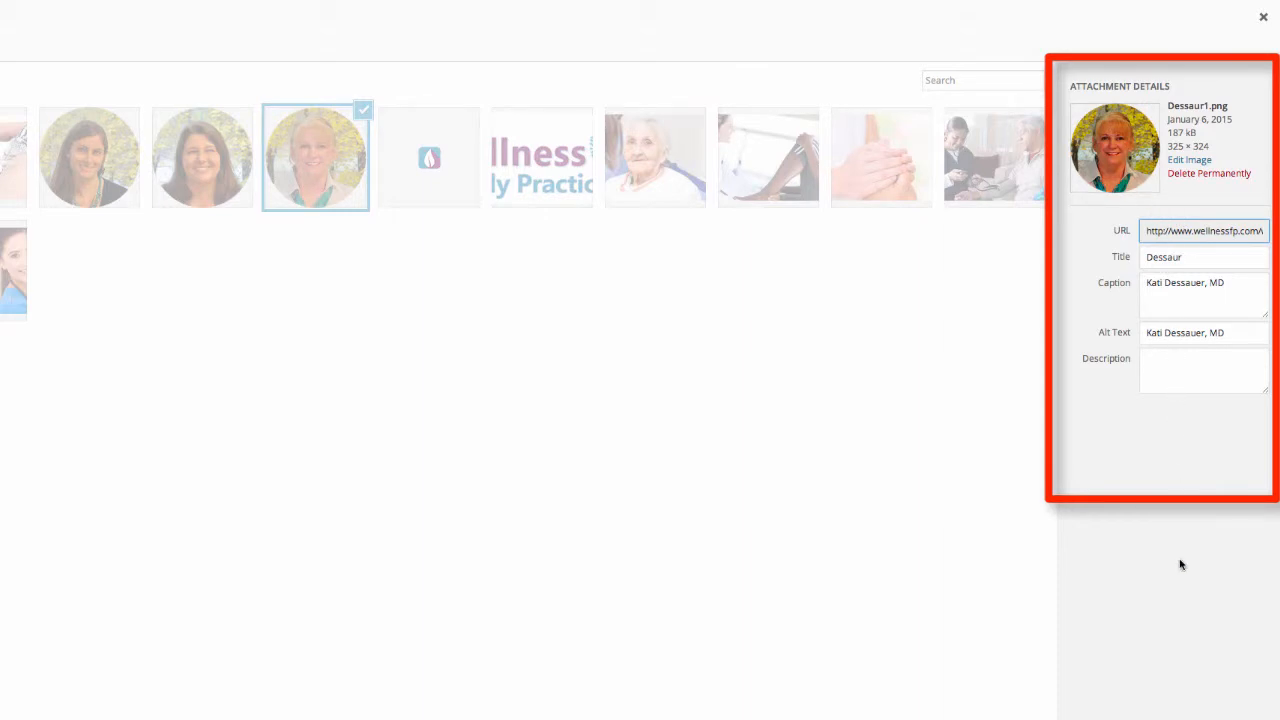
- Clear the portrait's attachment title, set the portrait as the module's image and save the module
left_click_drag(1184, 257, 1109, 263)
key("BackSpace")
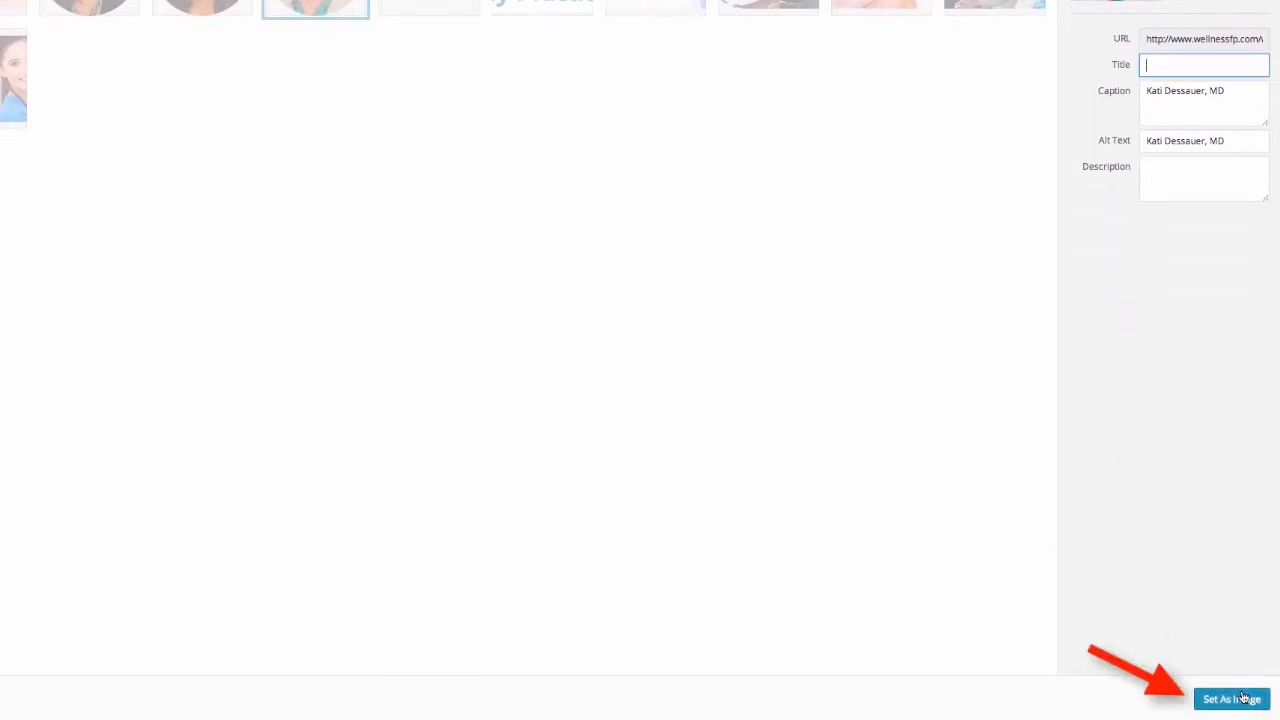
left_click(1244, 698)
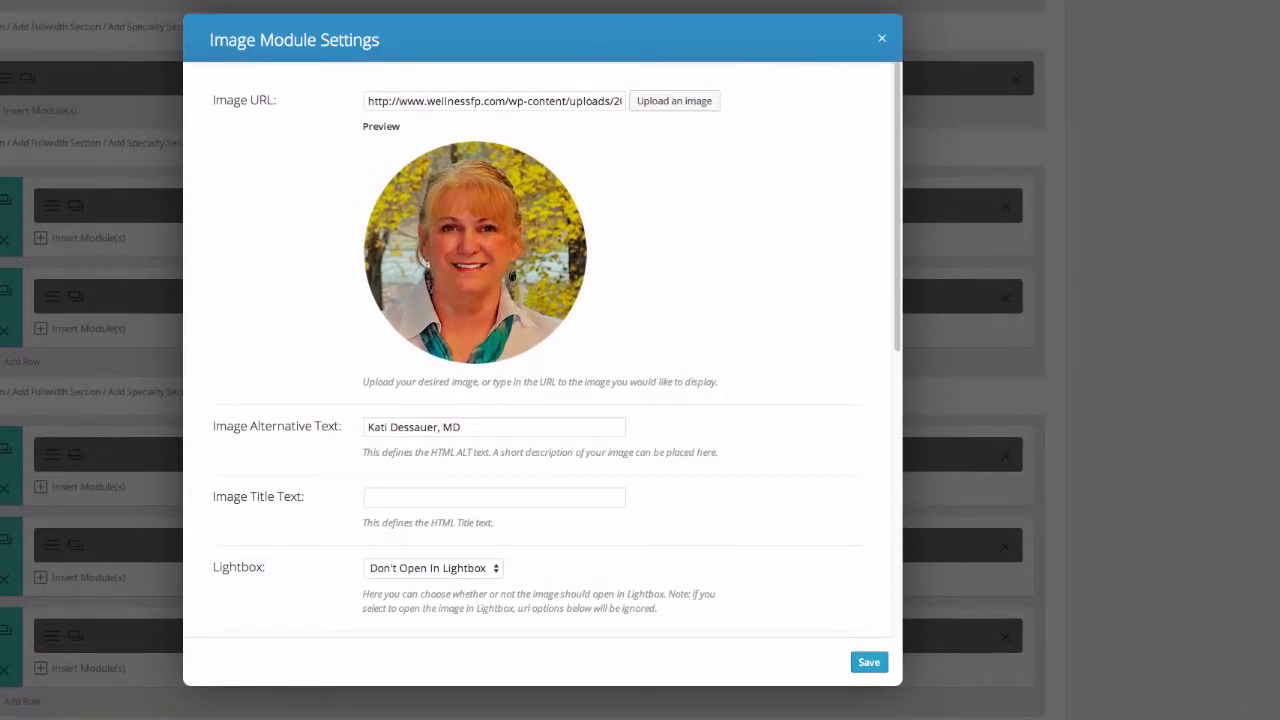
left_click(869, 662)
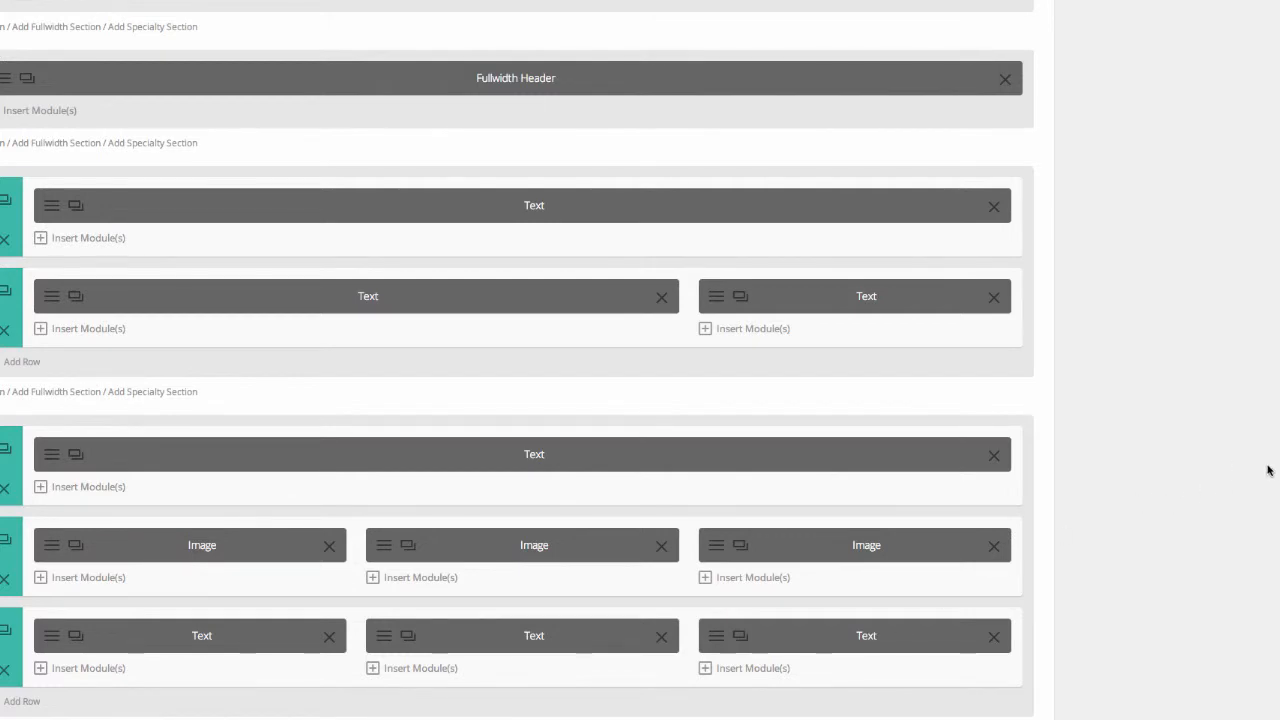
- Preview the page changes and open the settings of the first text module below the three image modules
scroll(1240, 317, "up", 10)
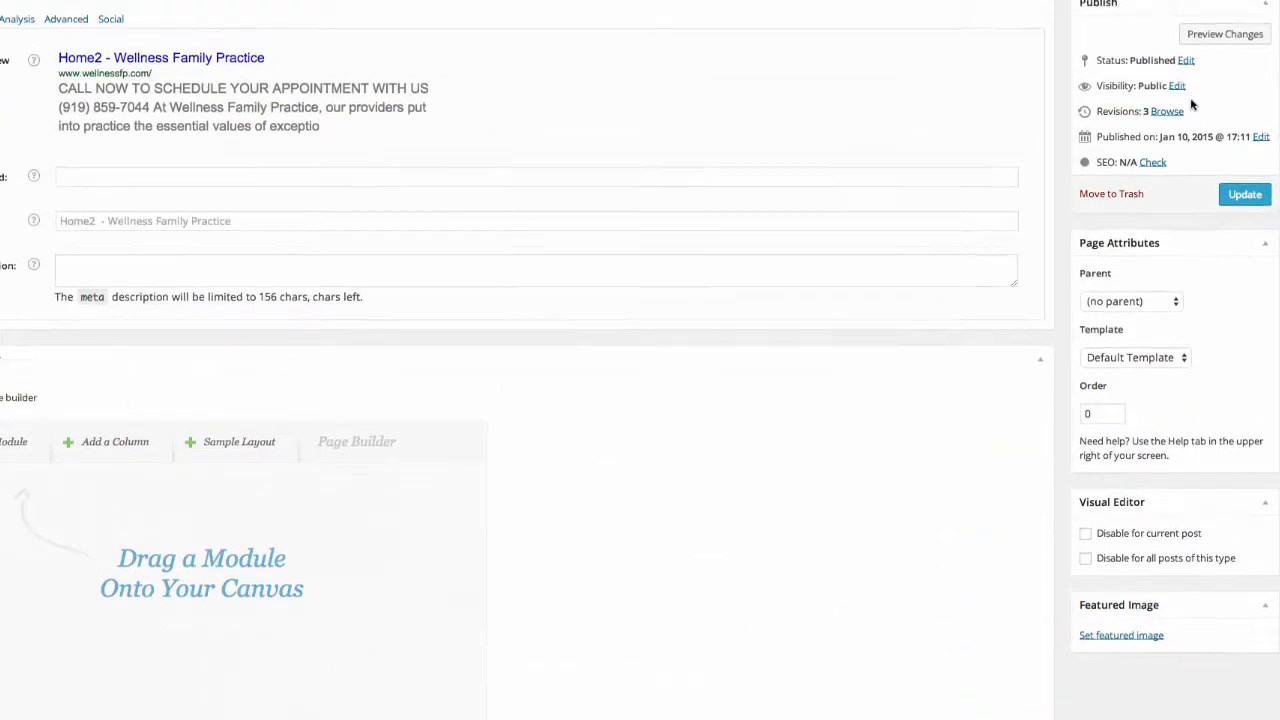
left_click(1214, 126)
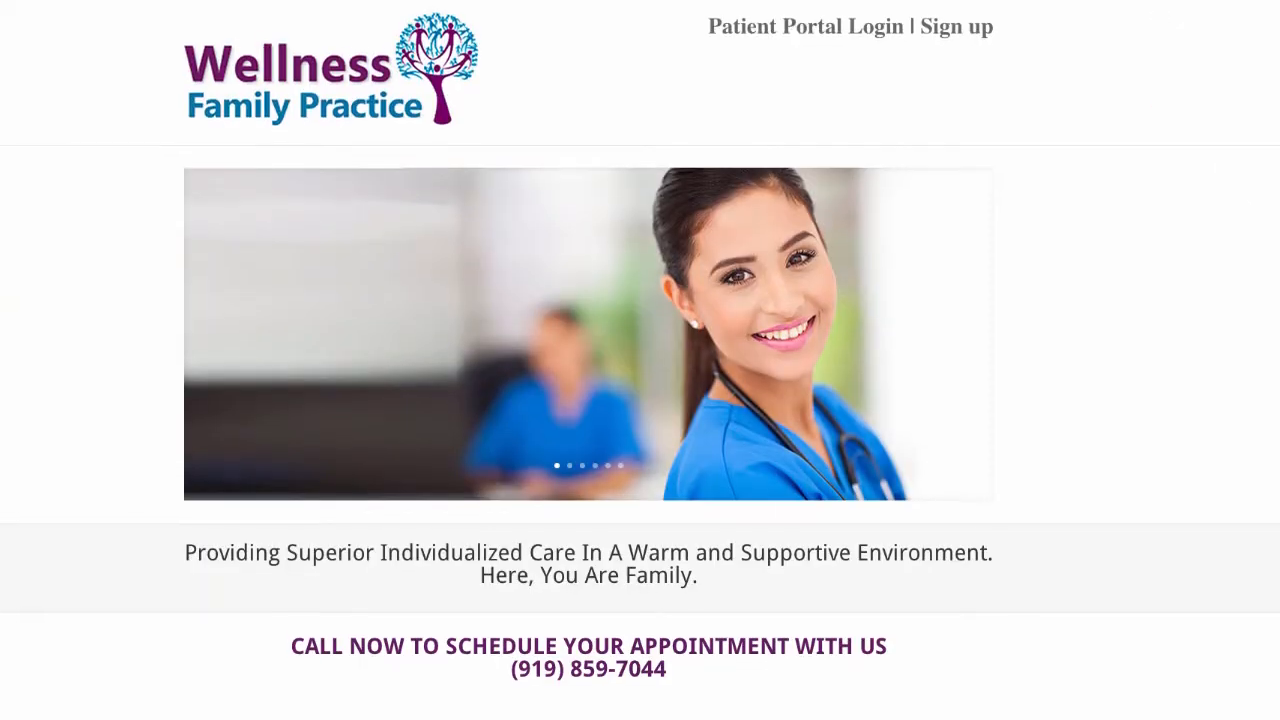
scroll(640, 360, "down", 15)
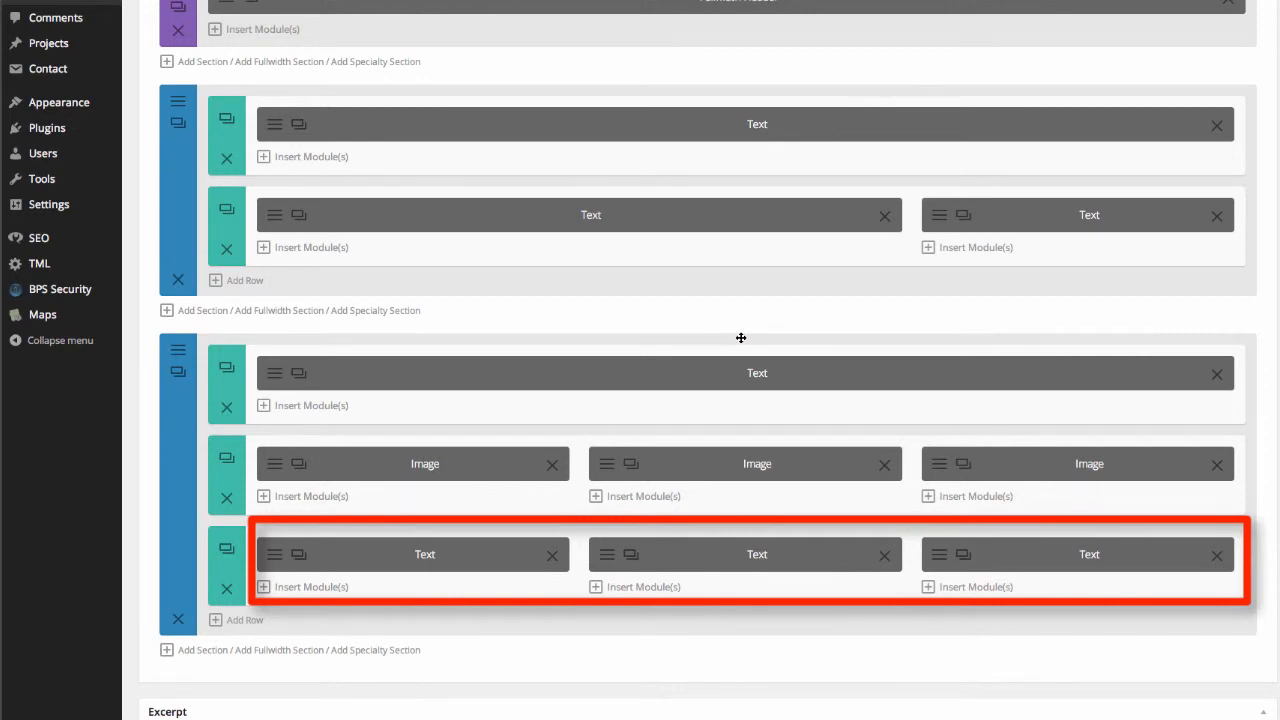
left_click(276, 560)
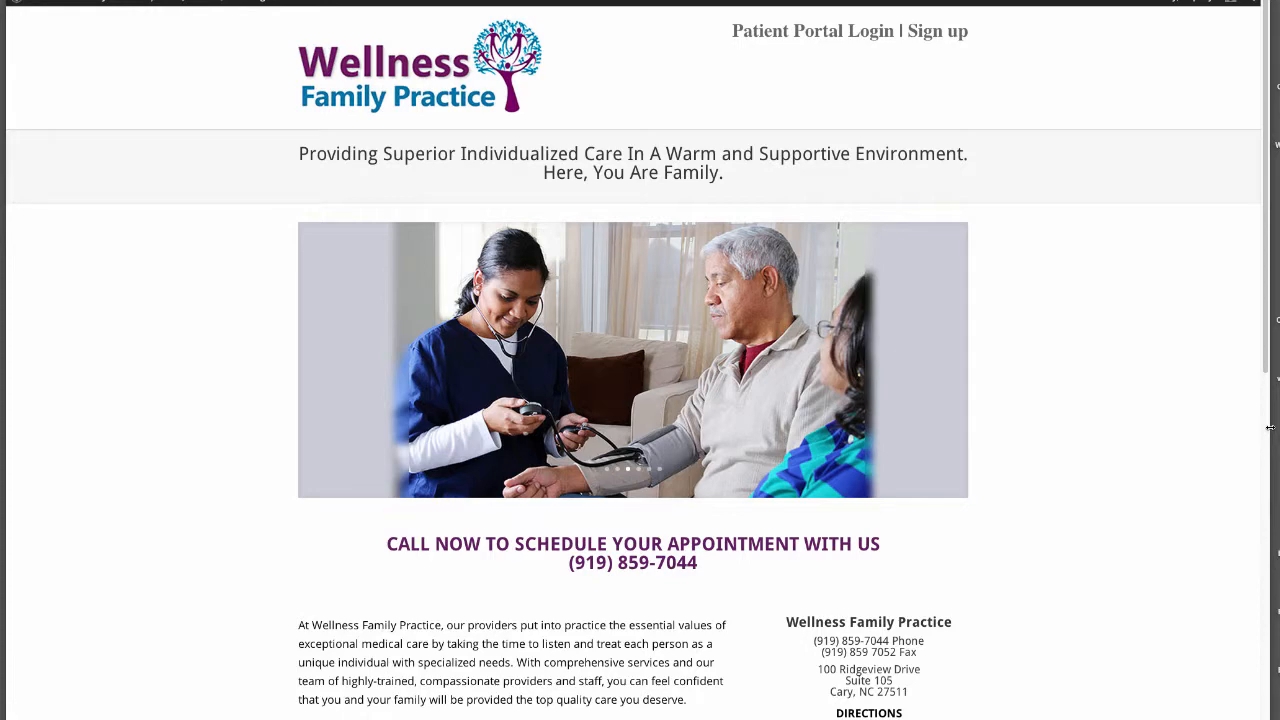
- Narrow the previewed page's browser window in stages to check the responsive layout, and expand and collapse the mobile menu
left_click_drag(1268, 427, 667, 476)
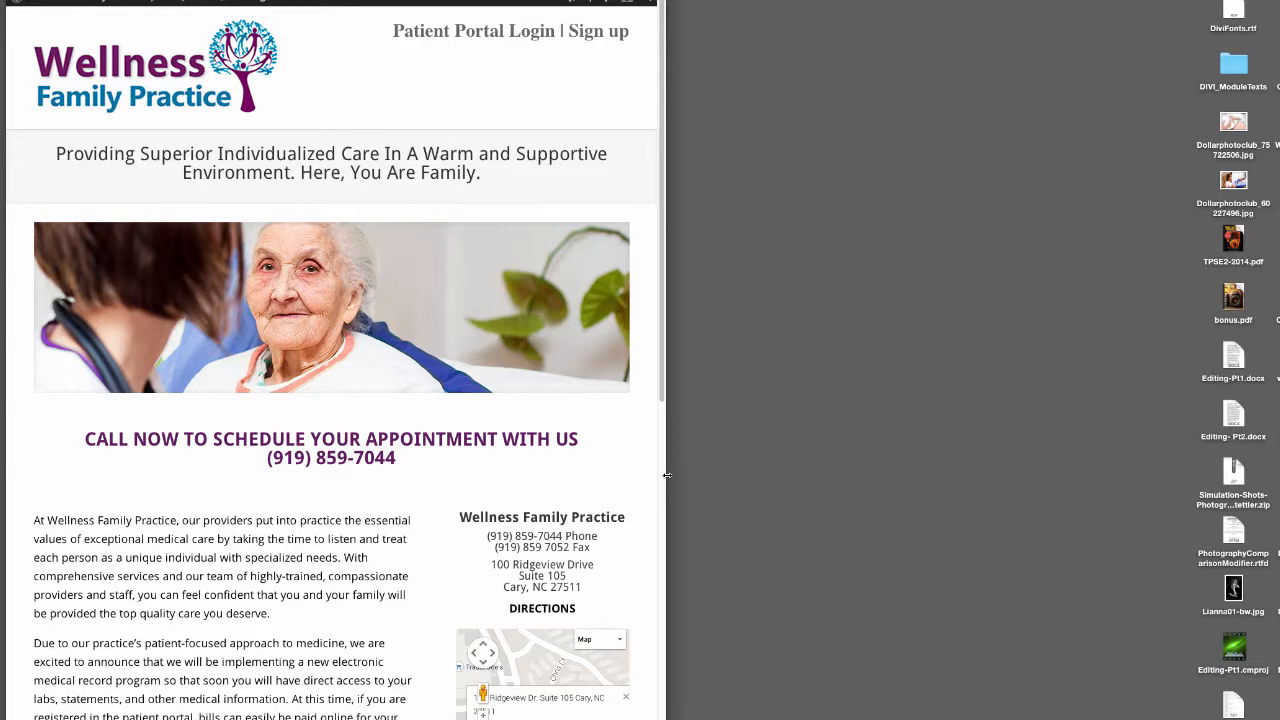
left_click_drag(667, 476, 466, 480)
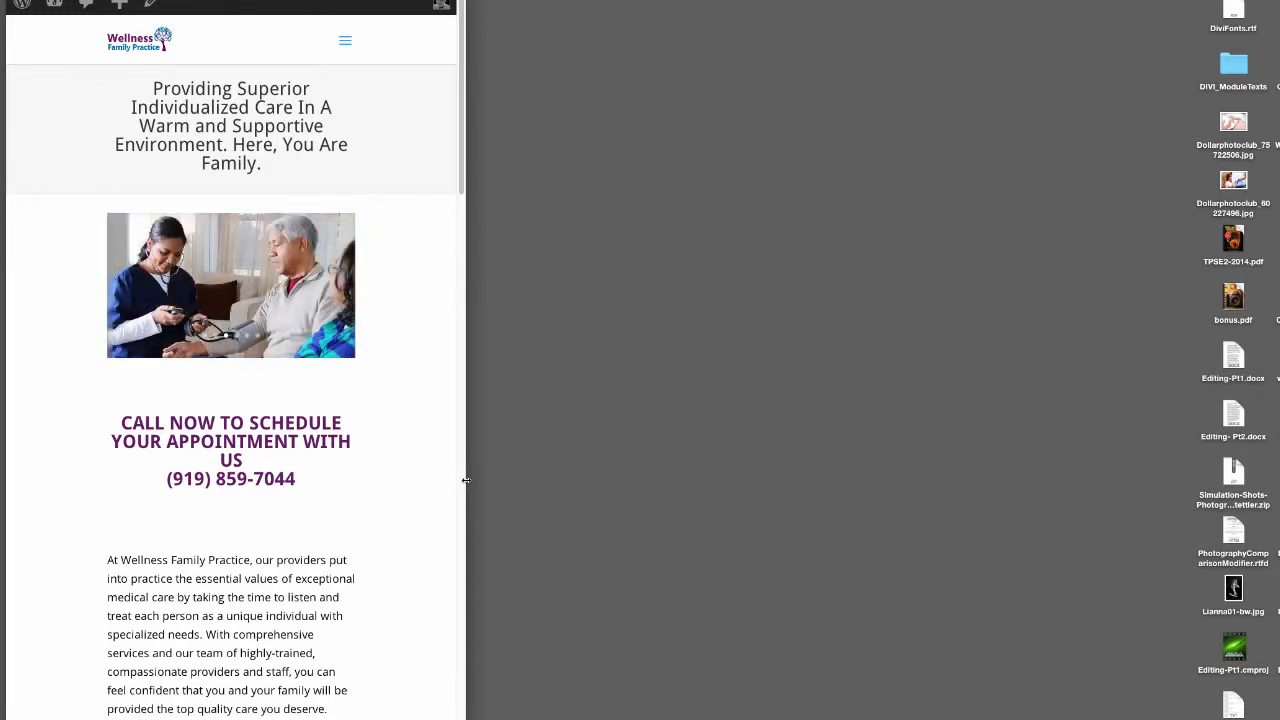
left_click_drag(466, 480, 464, 480)
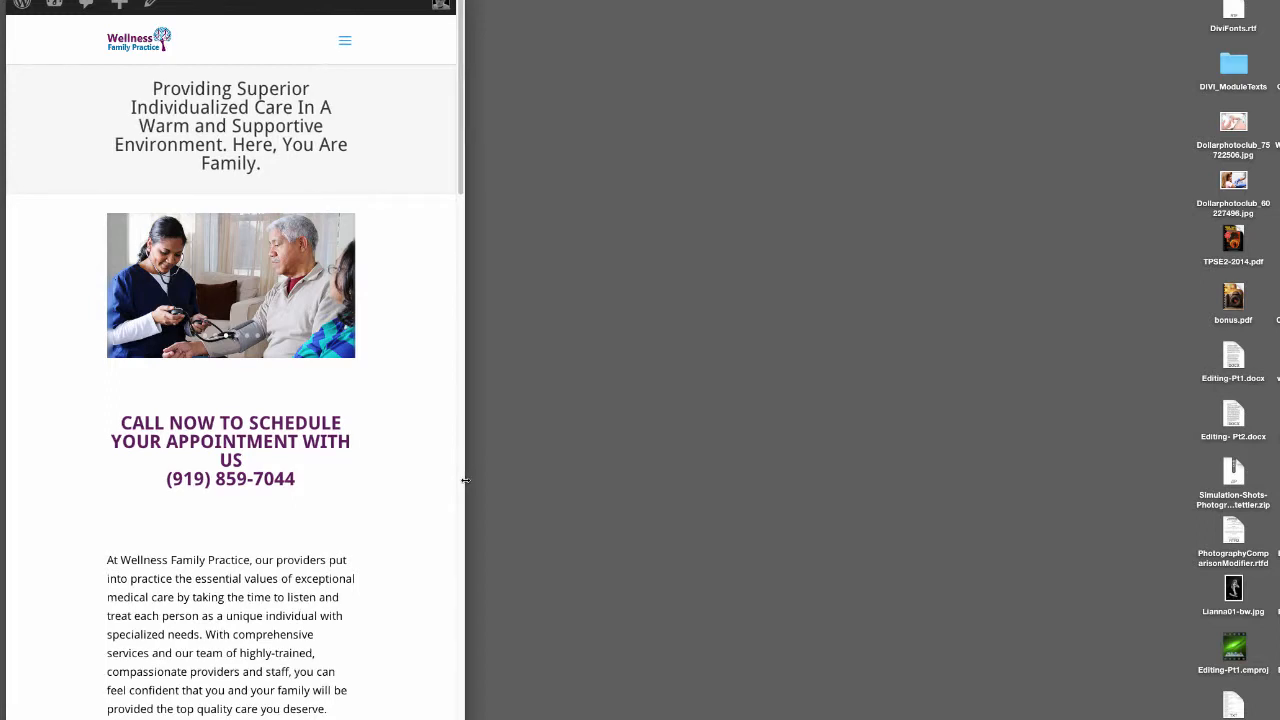
left_click(346, 44)
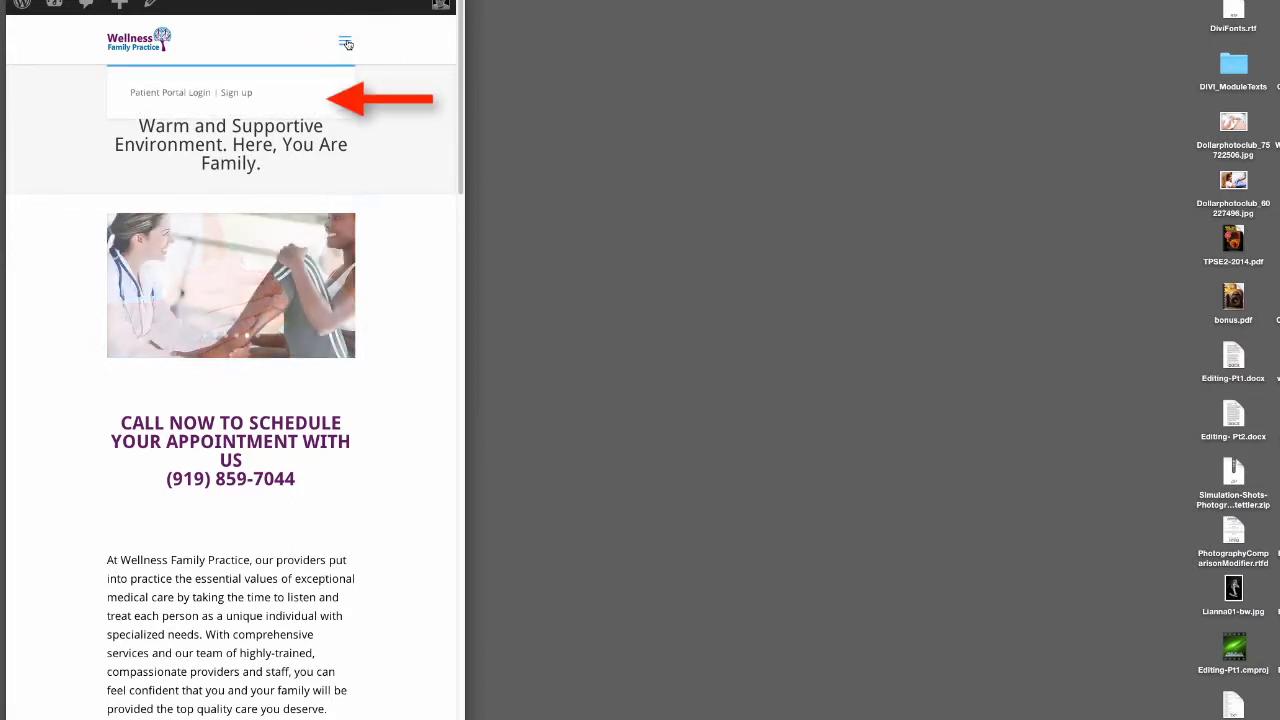
left_click(346, 44)
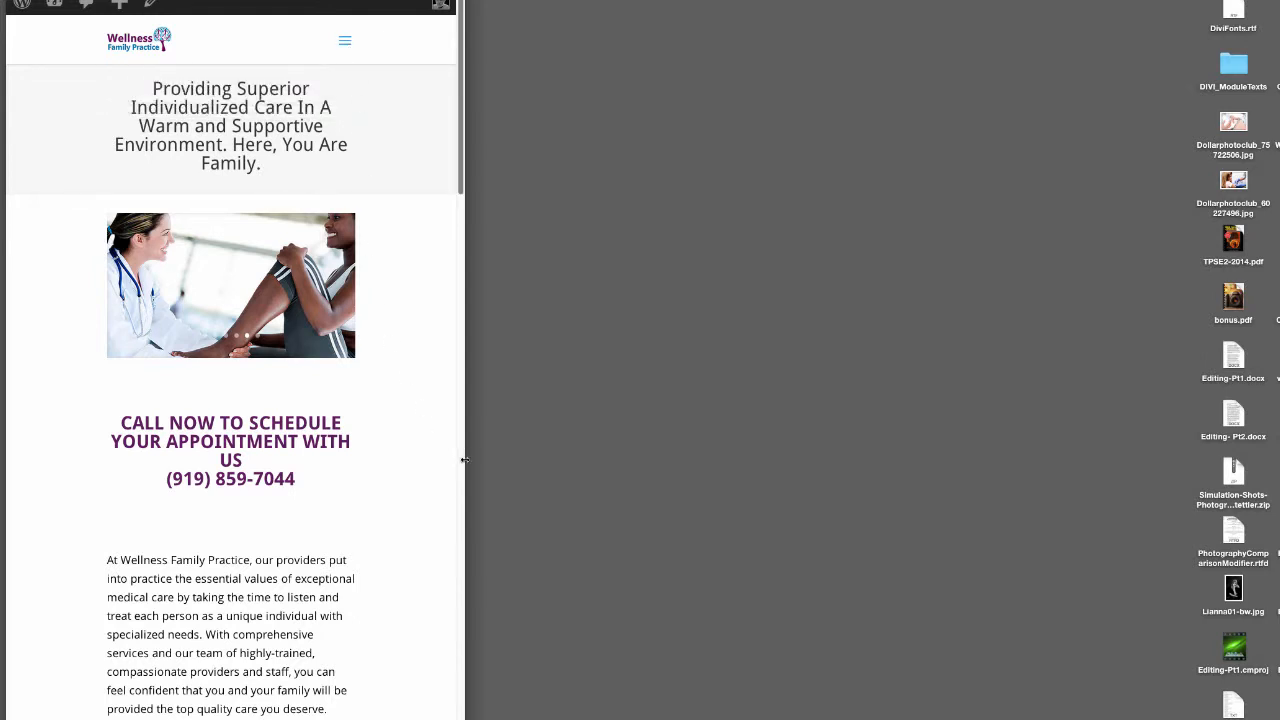
- Shrink the browser window to phone width to check the layout and widen it again
left_click_drag(463, 459, 285, 491)
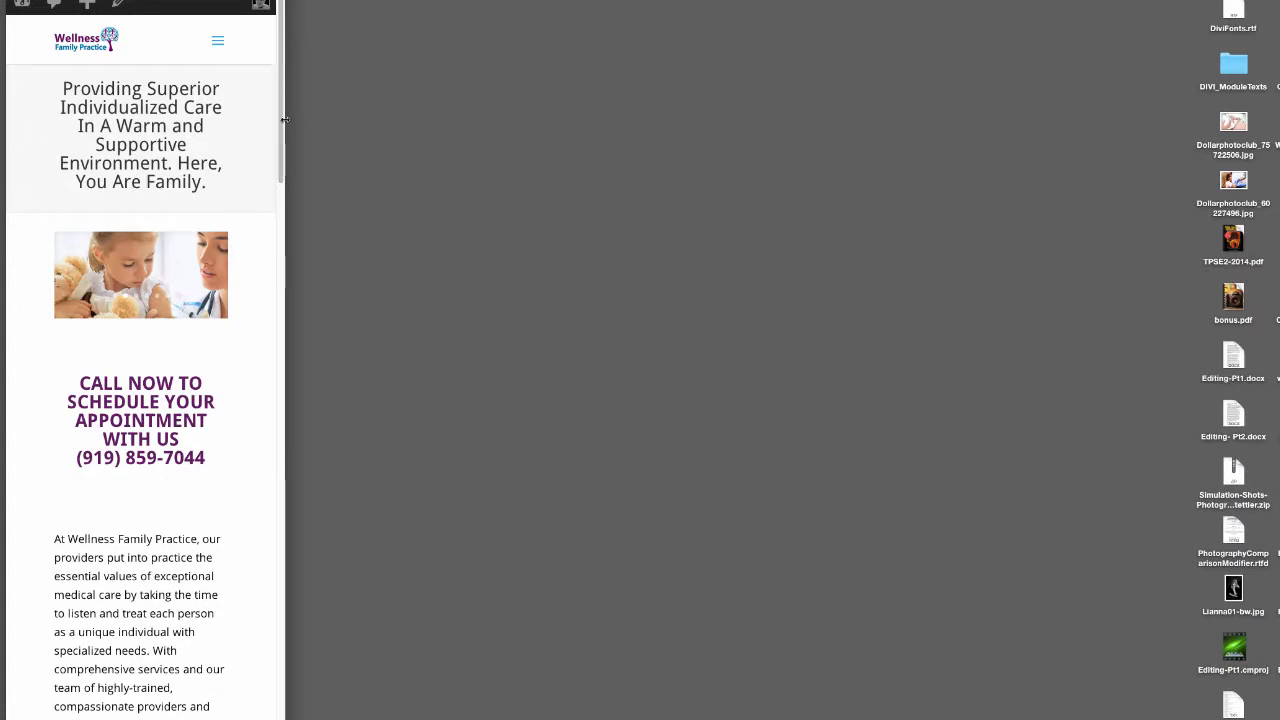
left_click_drag(279, 126, 390, 73)
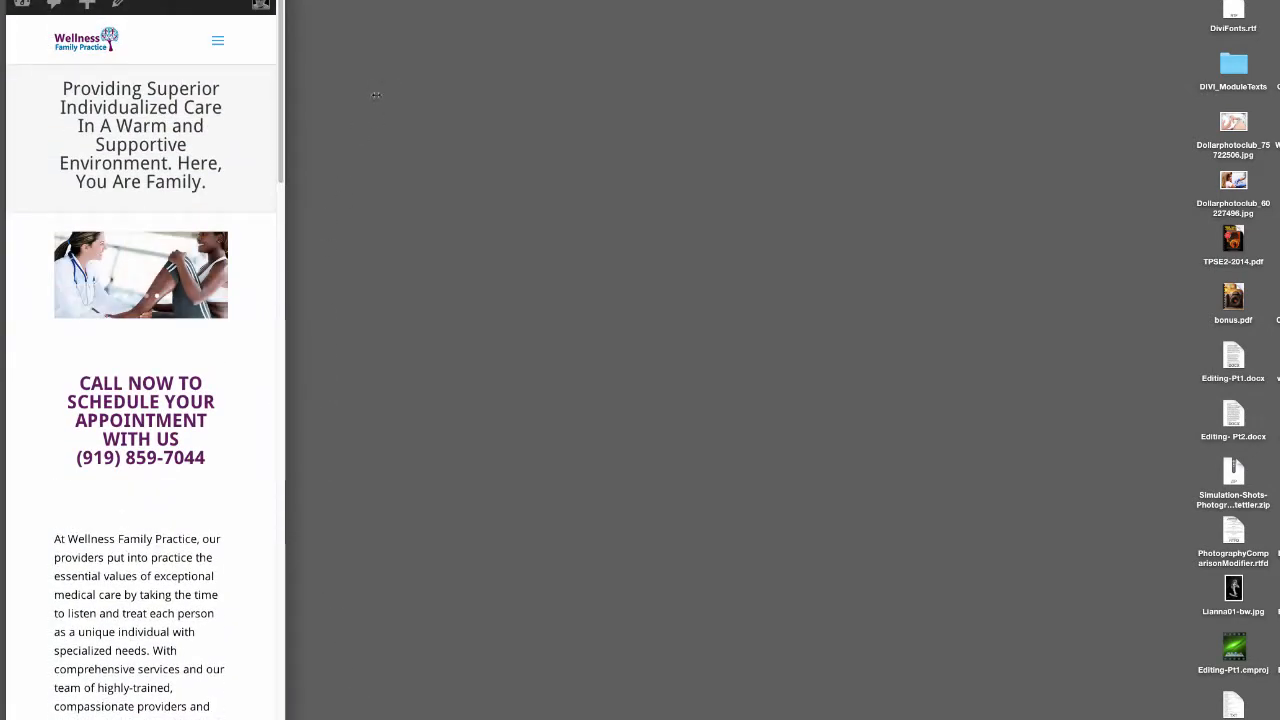
left_click_drag(283, 306, 1187, 321)
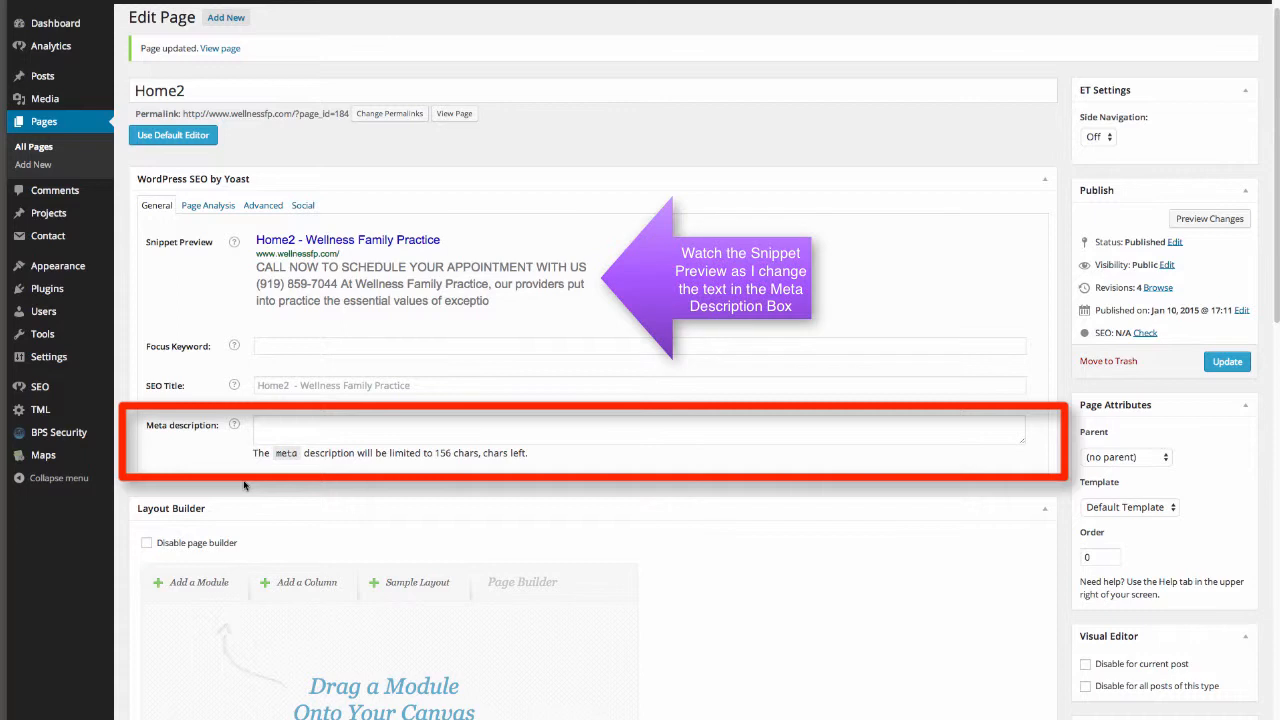
- Enter the meta description "At Wellness Family Practice, our providers put into practice the essential values of exceptional medical care."
left_click(270, 428)
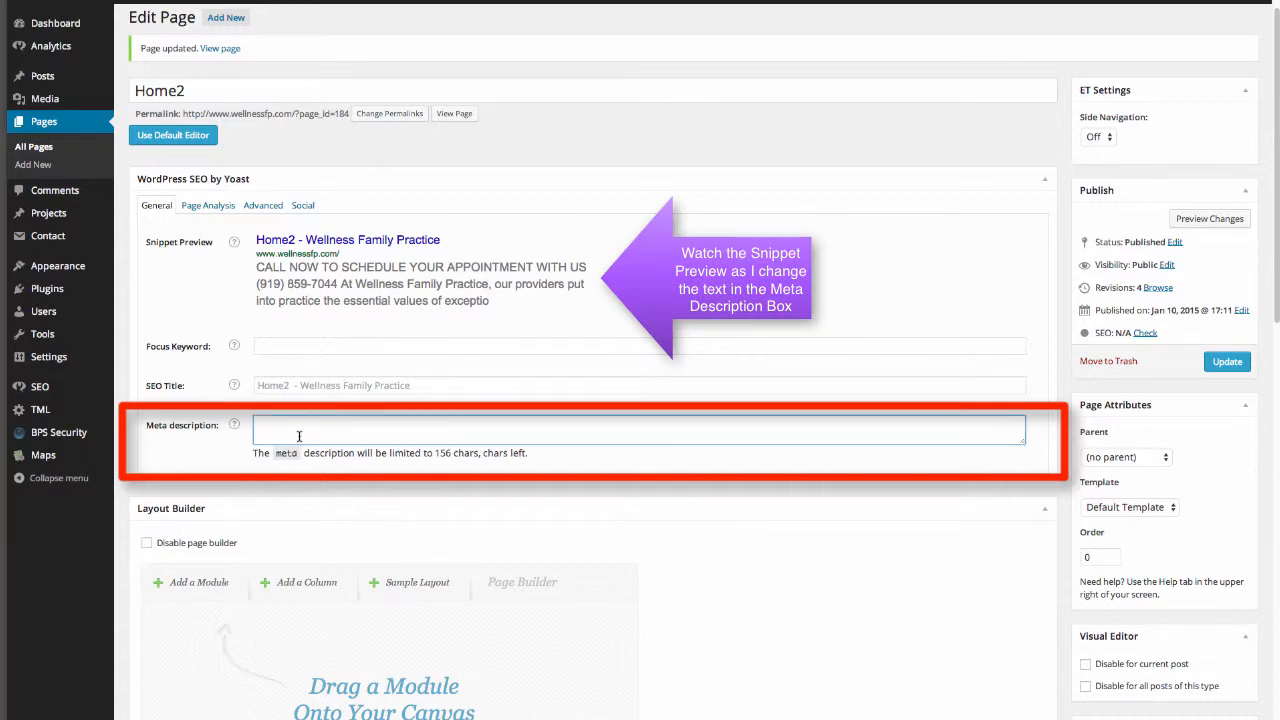
type("At Wellness Family Practice, our providers put into practice the essential values of exceptional medical care")
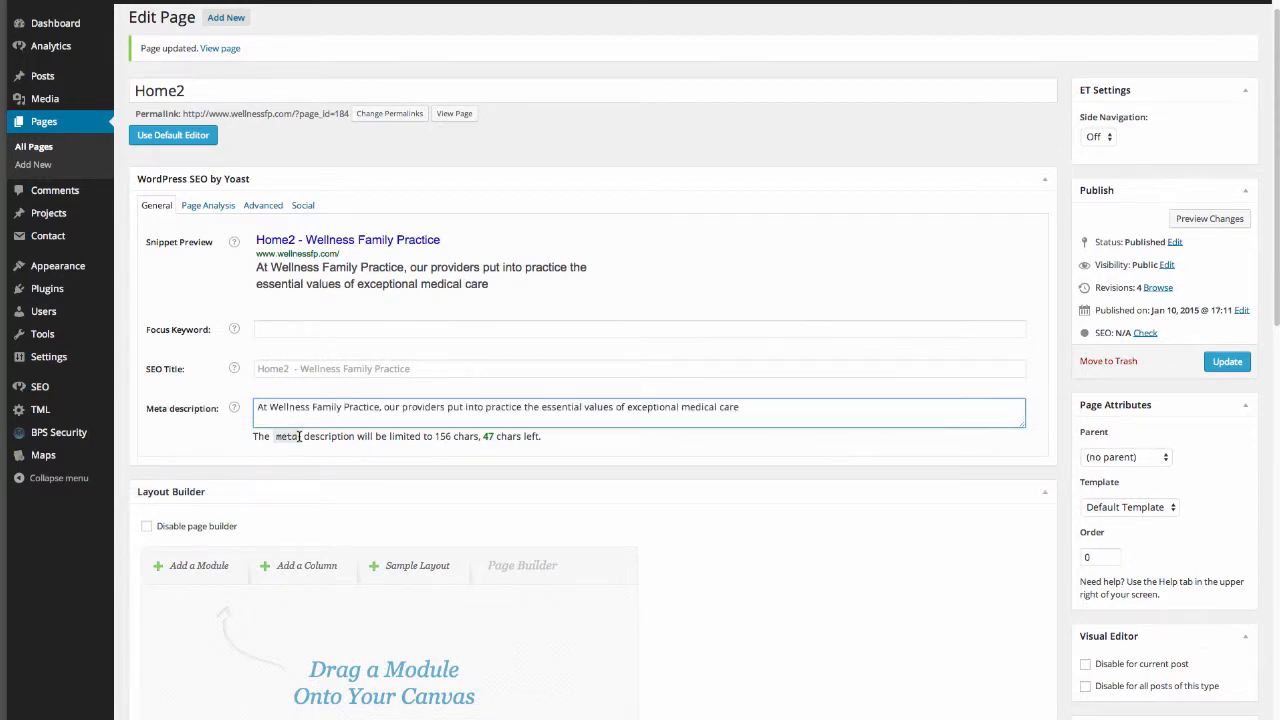
type(".")
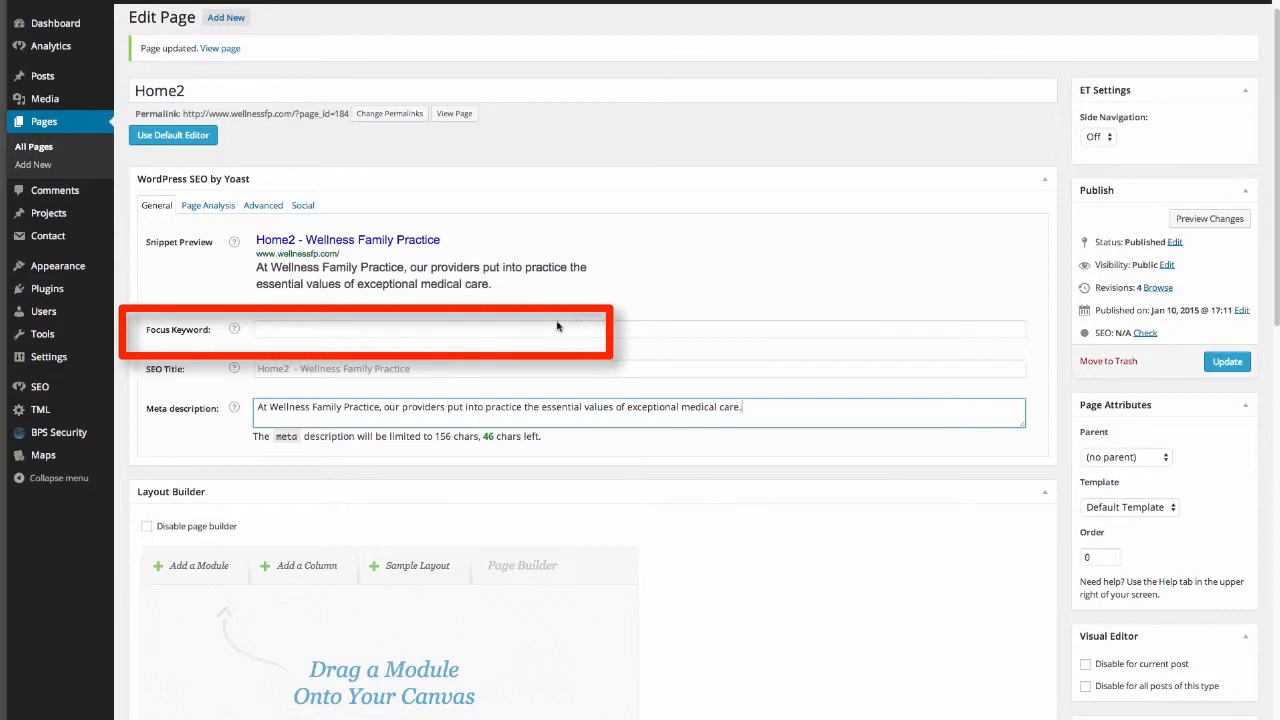
- Set the page's SEO focus keyword to wellness and update the page
left_click(276, 330)
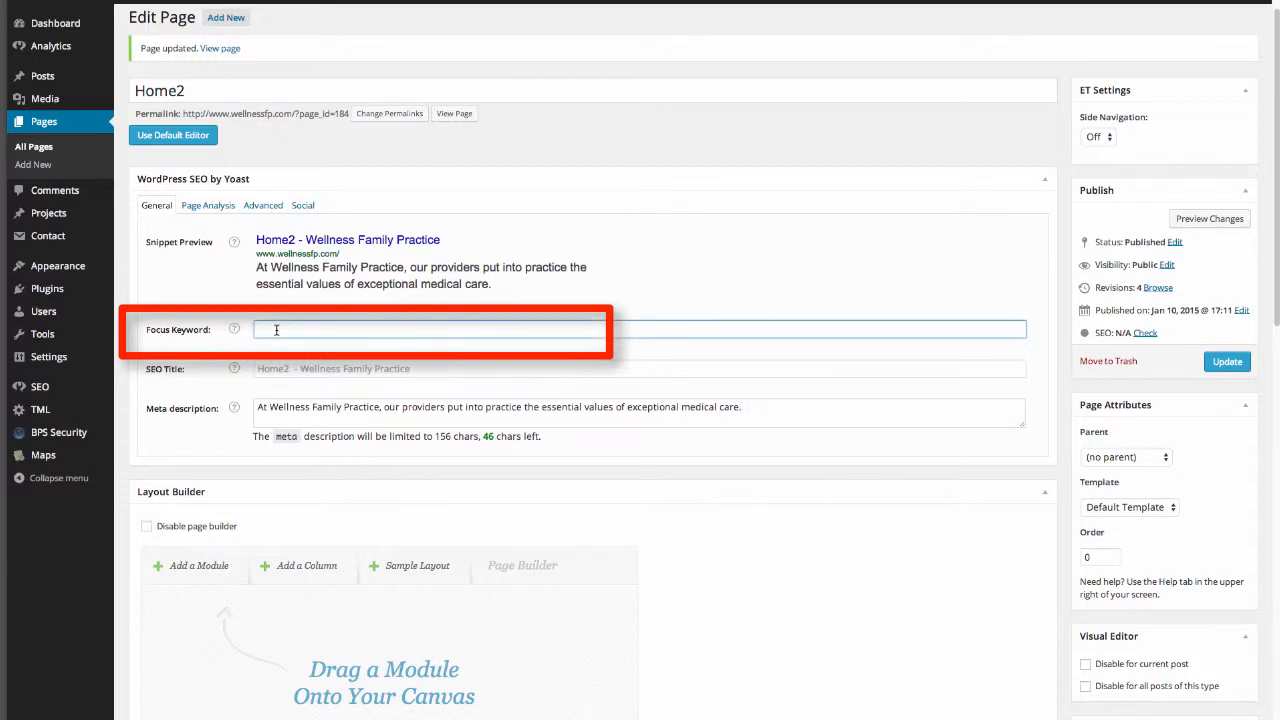
type("wellness")
left_click(447, 315)
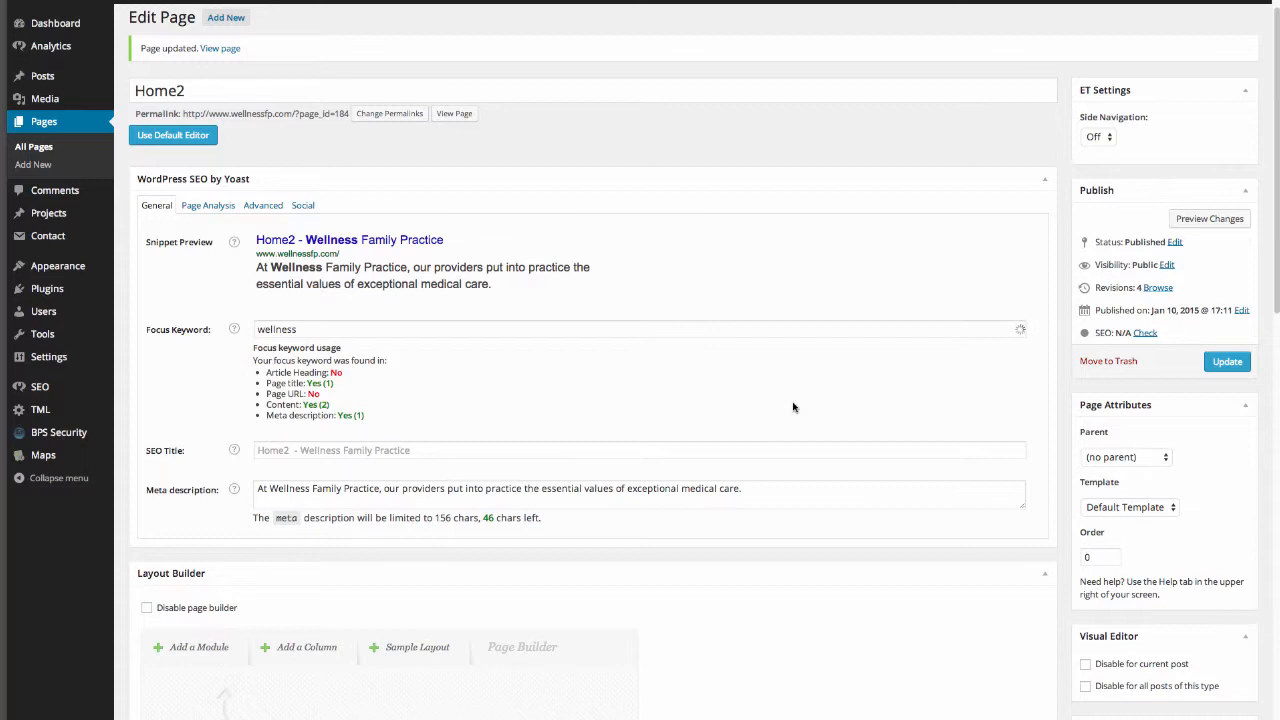
left_click(1228, 362)
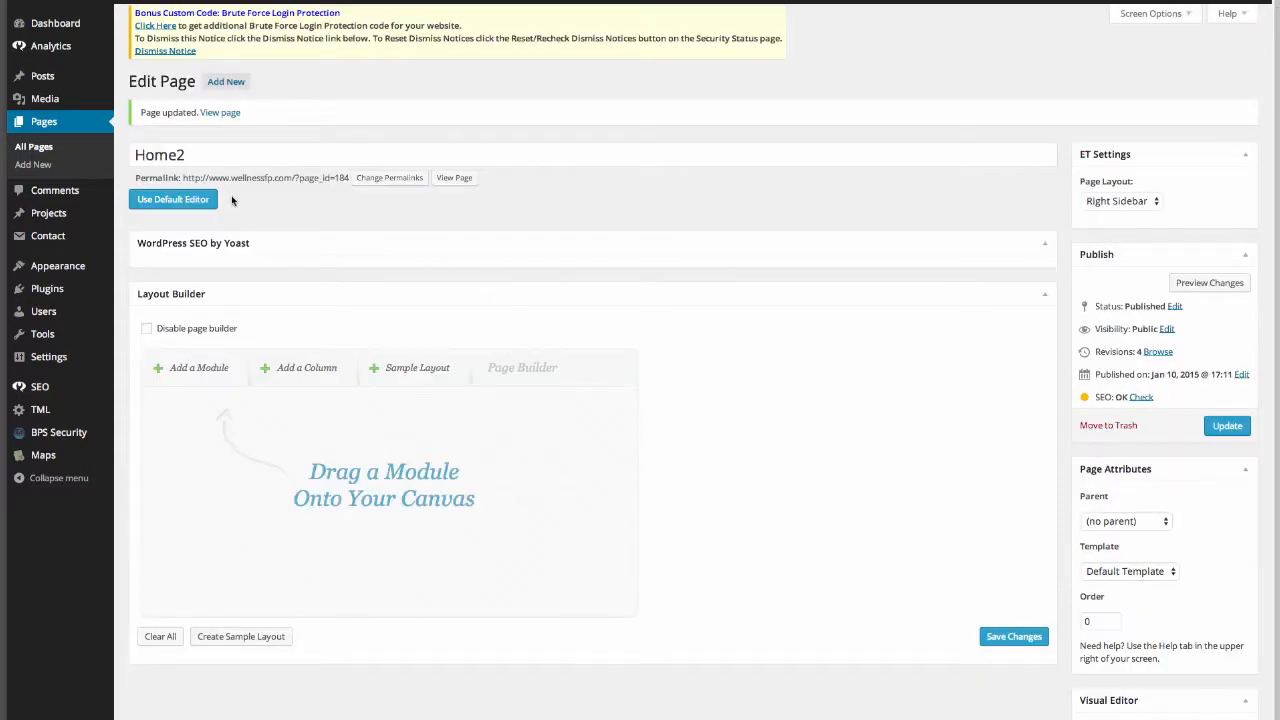
- View the published page and look through it down to the team of providers section and back
left_click(222, 113)
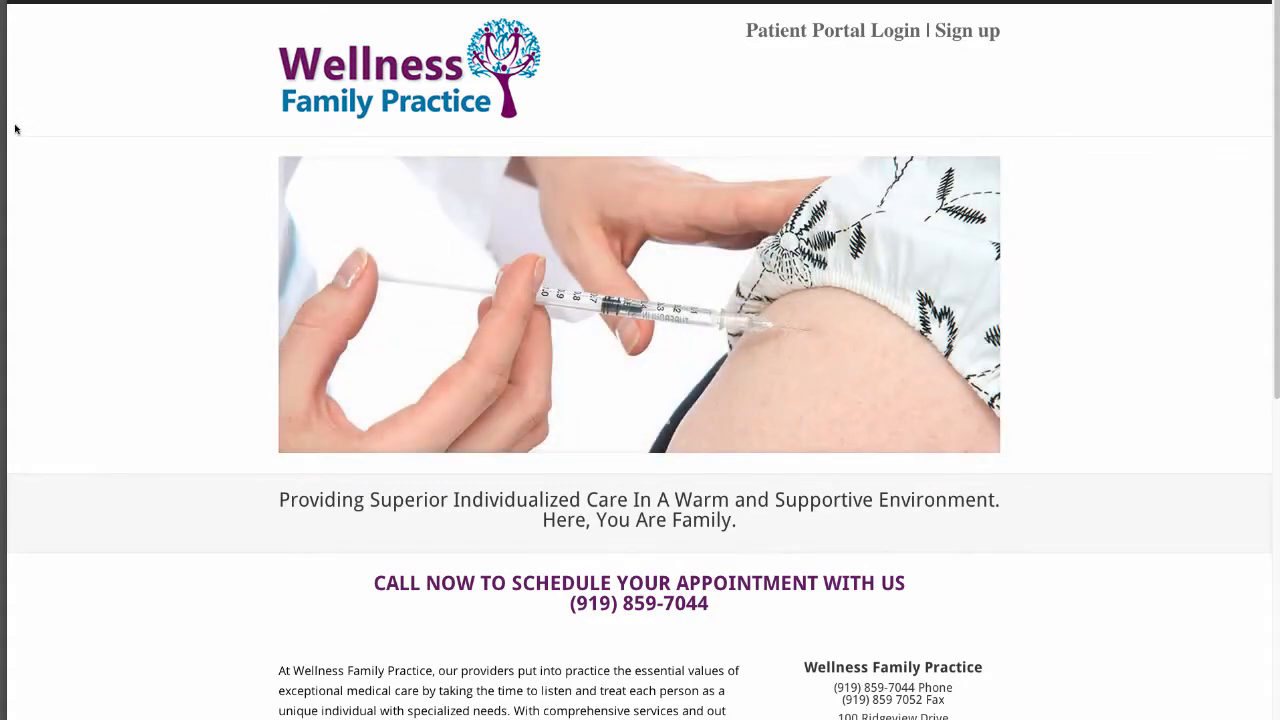
scroll(15, 129, "down", 6)
scroll(15, 129, "down", 2)
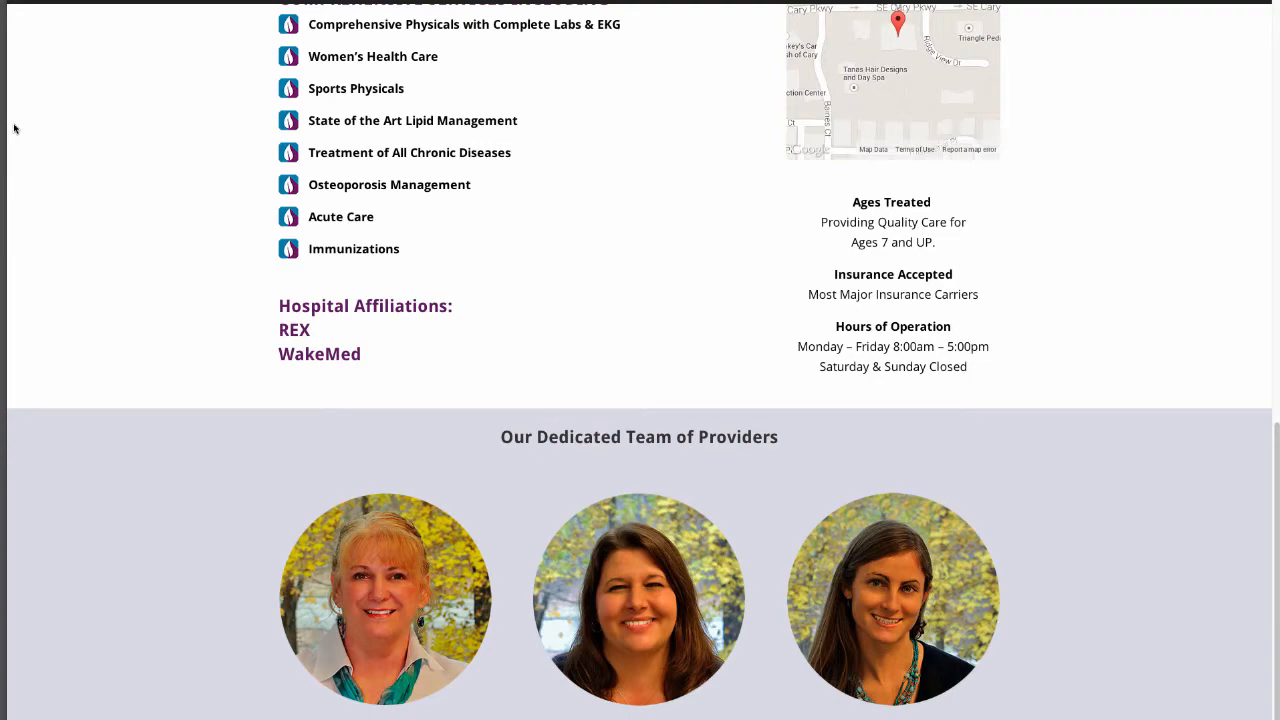
scroll(15, 128, "up", 9)
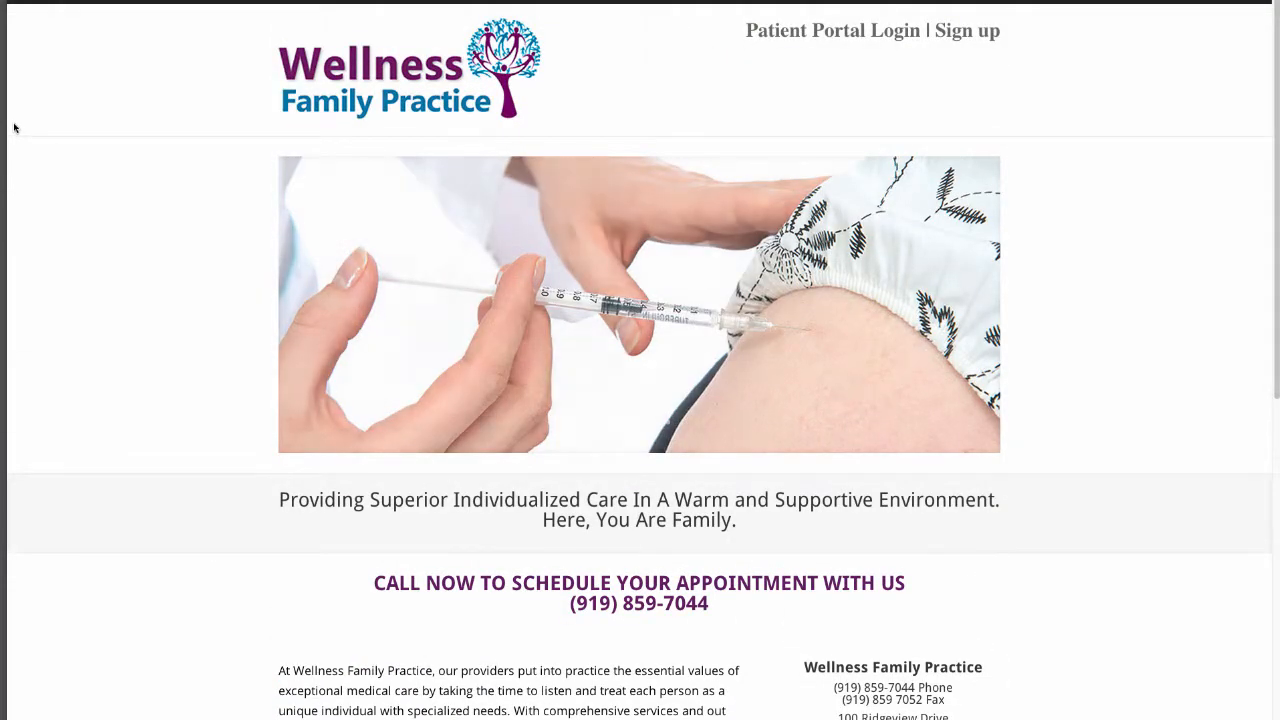